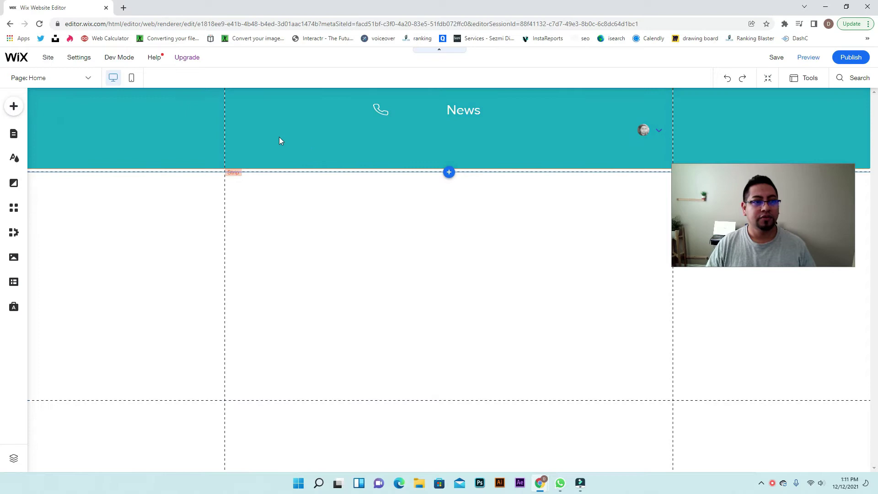
Turn on Dev Mode and minimize the page code panel
mouse_move(124, 61)
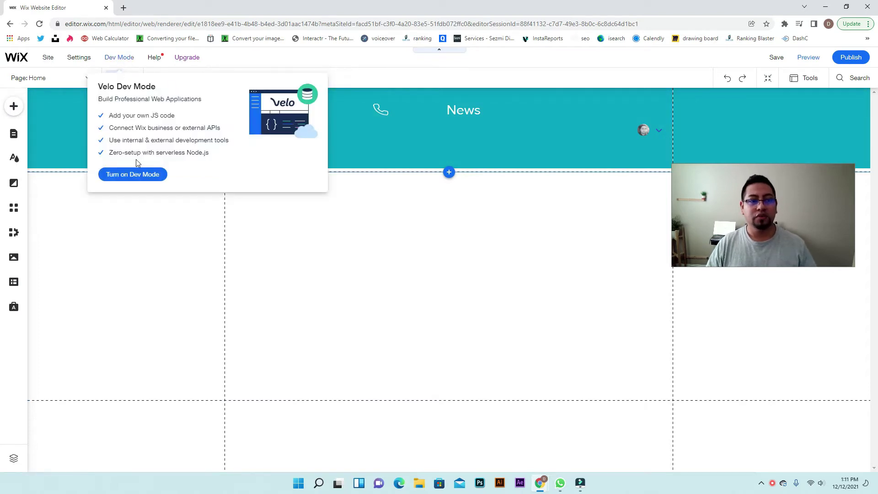
click(133, 178)
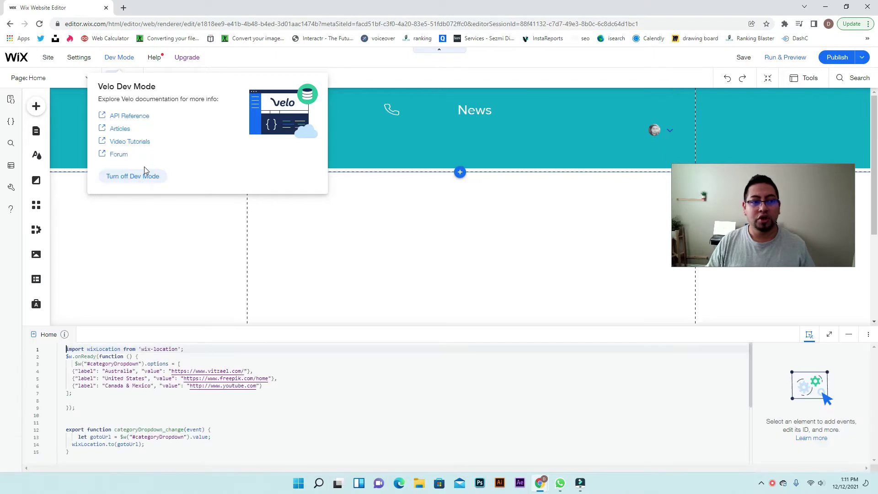
click(849, 334)
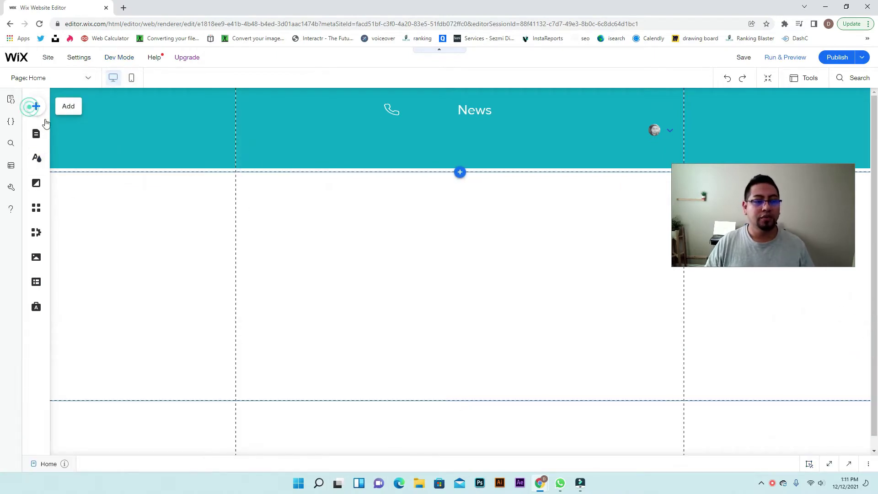
click(36, 106)
Browse the input, radio button and other element categories in the Add panel
click(67, 341)
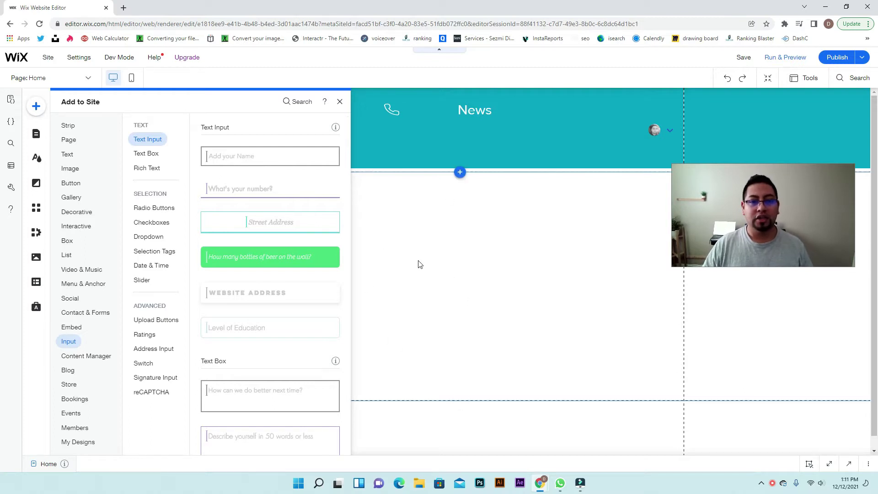
click(138, 209)
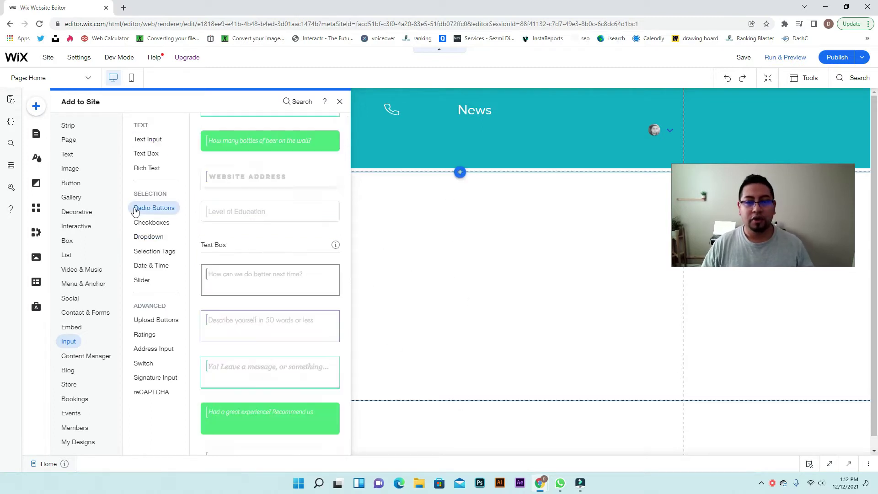
scroll(249, 210, up, 10)
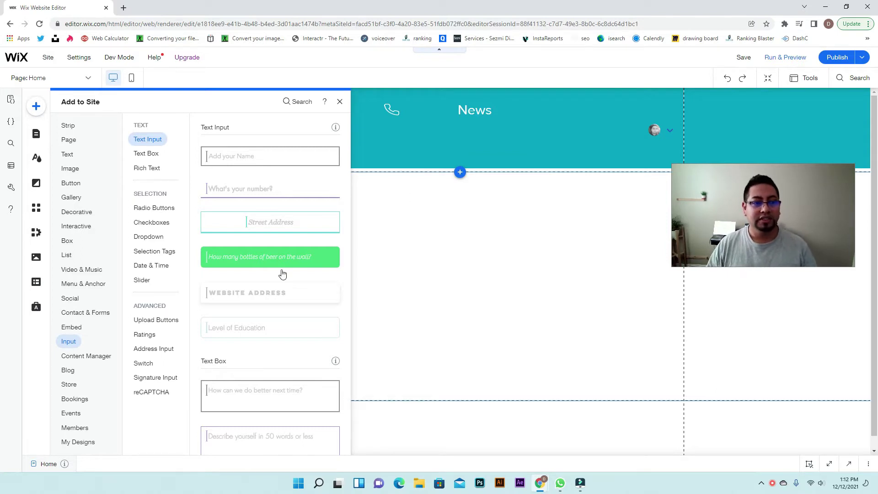
click(75, 269)
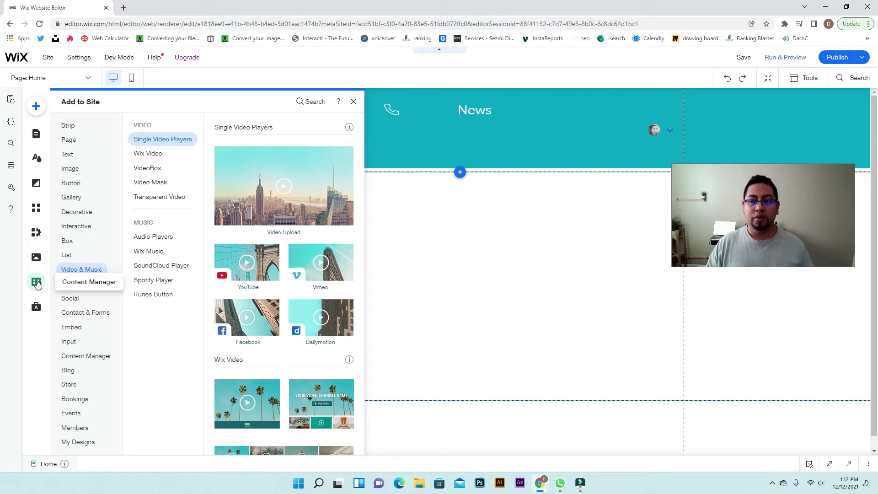
click(492, 323)
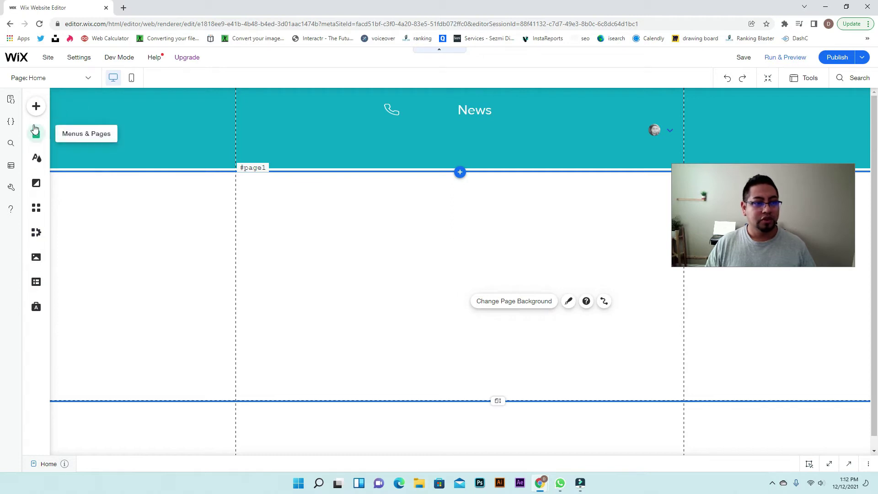
Add the 'Add your Name' text input, center it on the page, and duplicate it
click(36, 106)
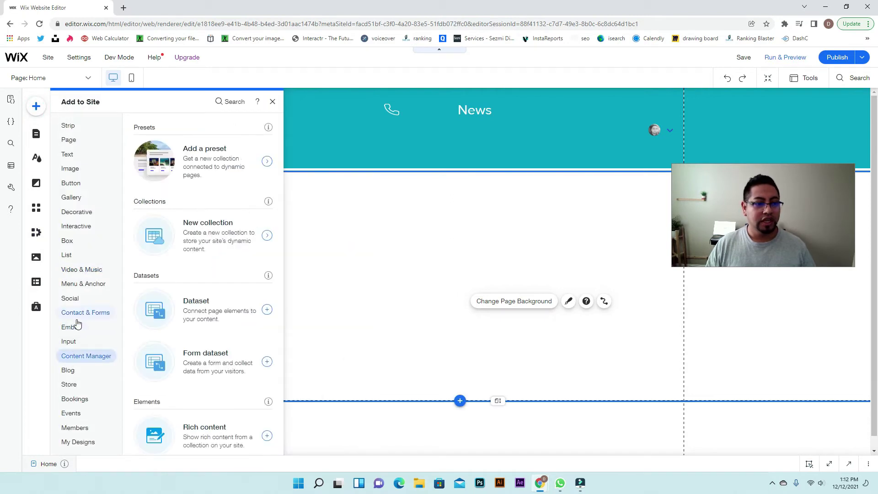
click(80, 315)
click(70, 348)
click(301, 159)
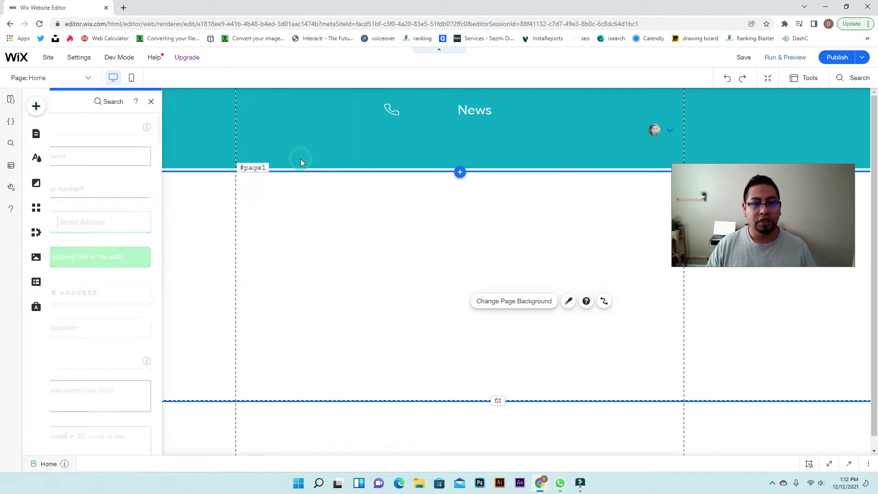
drag(451, 265, 423, 273)
key(ctrl+d)
key(ctrl+d)
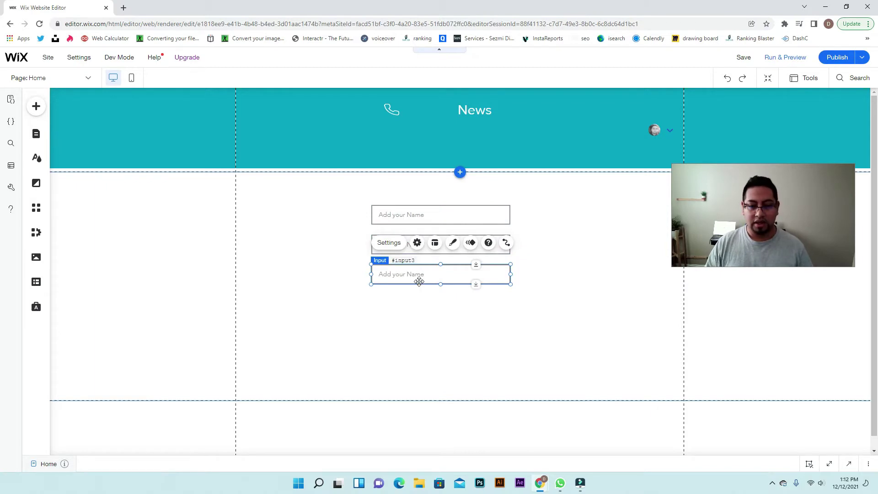
Add a fourth input below and set the first field's placeholder to 'Name'
key(ctrl+d)
drag(431, 241, 414, 315)
scroll(416, 325, down, 1)
click(456, 207)
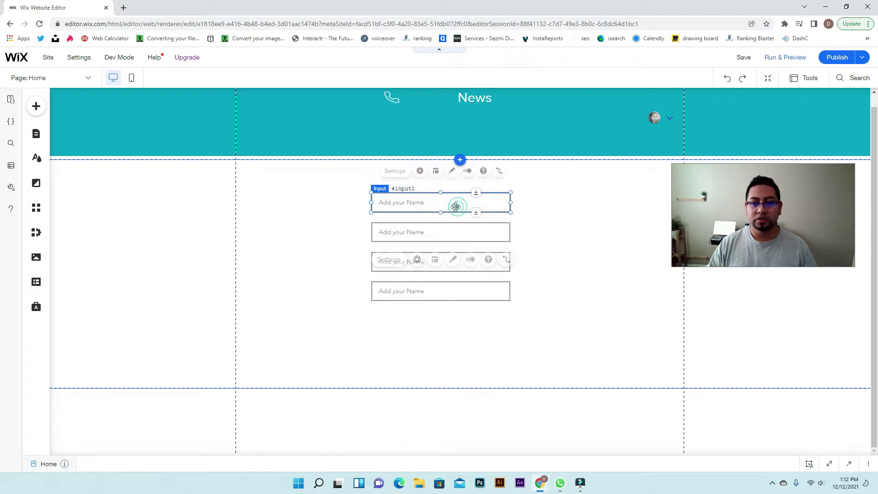
click(389, 171)
click(260, 329)
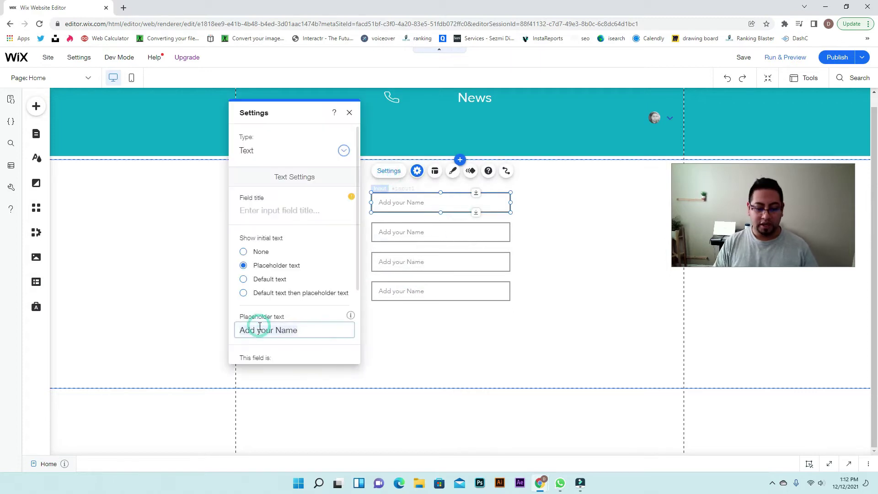
key(ctrl+a)
text(Name)
Set the second and third placeholders to 'last name' and 'email'
click(405, 228)
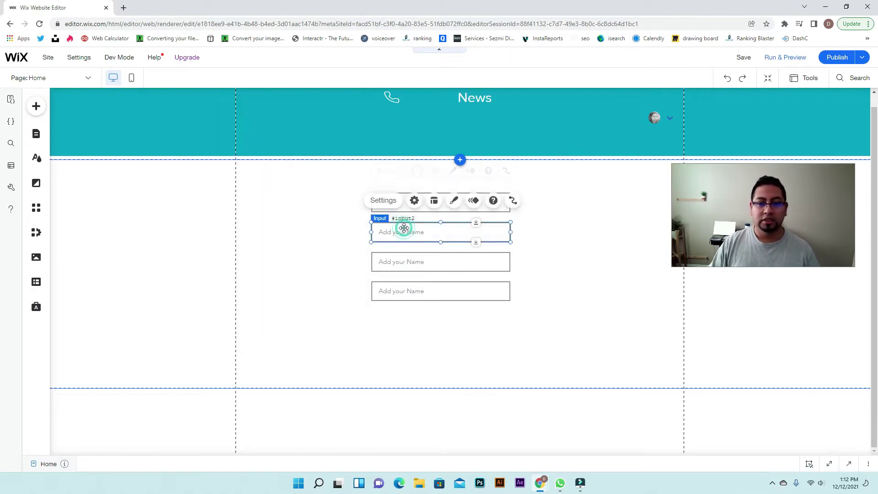
click(383, 201)
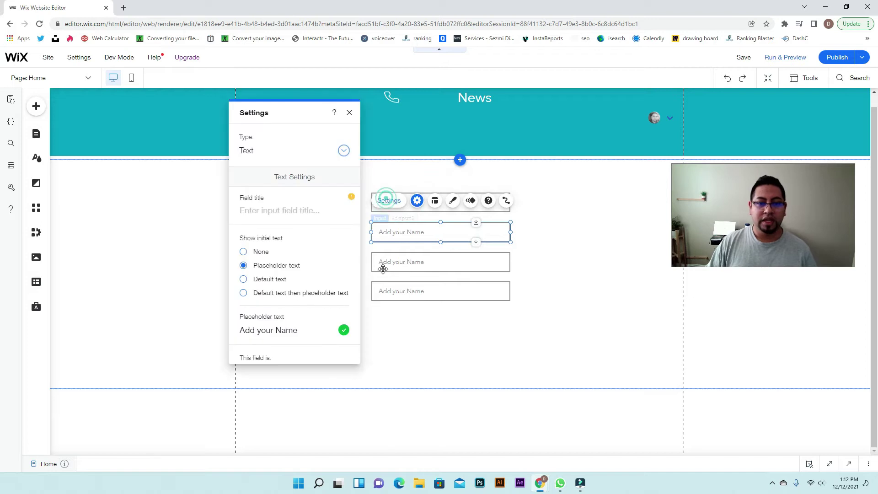
click(311, 323)
key(ctrl+a)
text(last name)
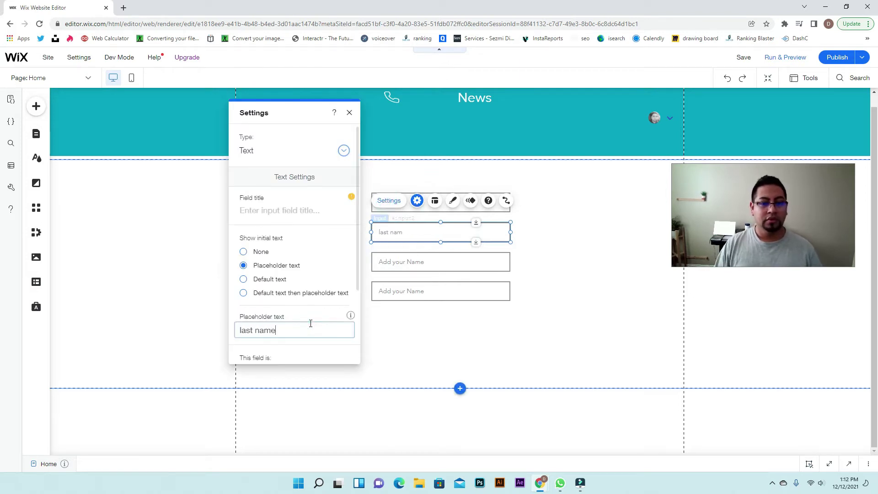
click(420, 257)
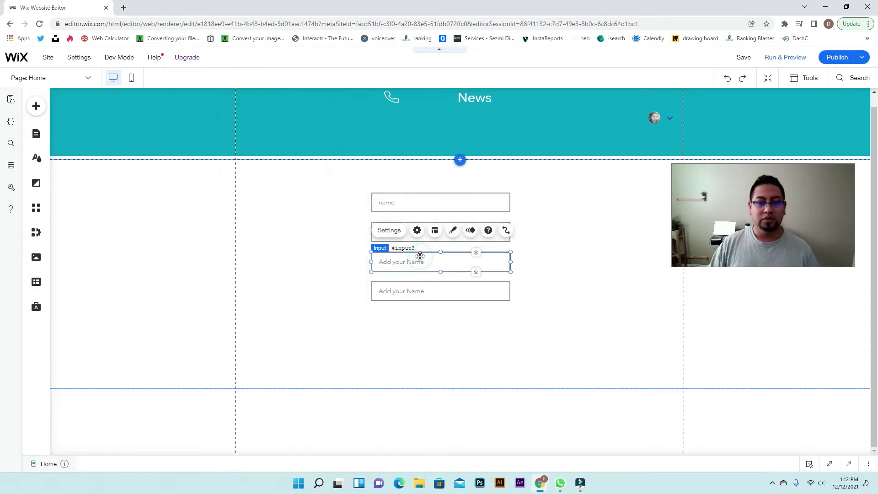
click(389, 230)
click(316, 325)
key(ctrl+a)
text(emai)
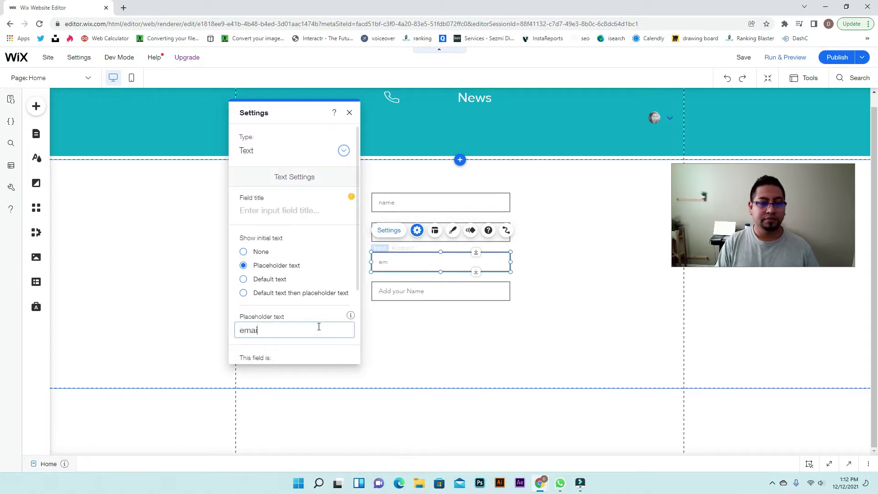
text(l)
Set the fourth field's placeholder to 'phone numbr'
click(424, 290)
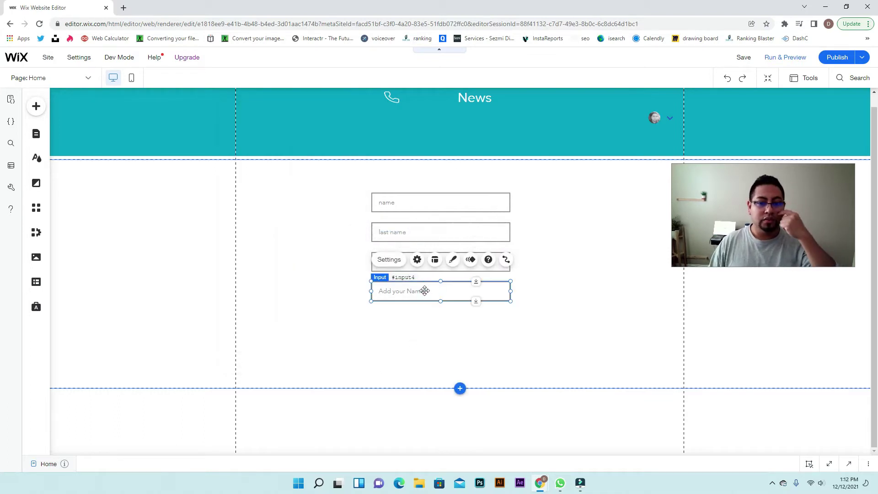
click(390, 260)
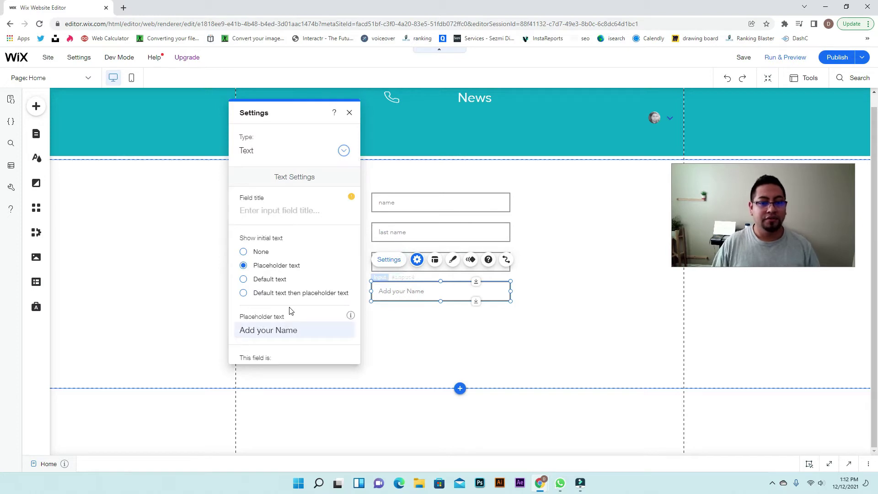
click(286, 329)
key(ctrl+a)
text(phon)
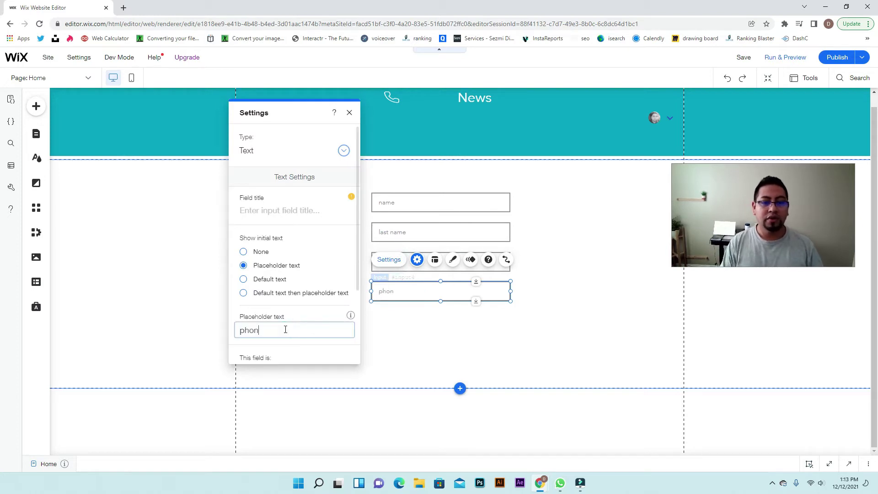
text(e numbr)
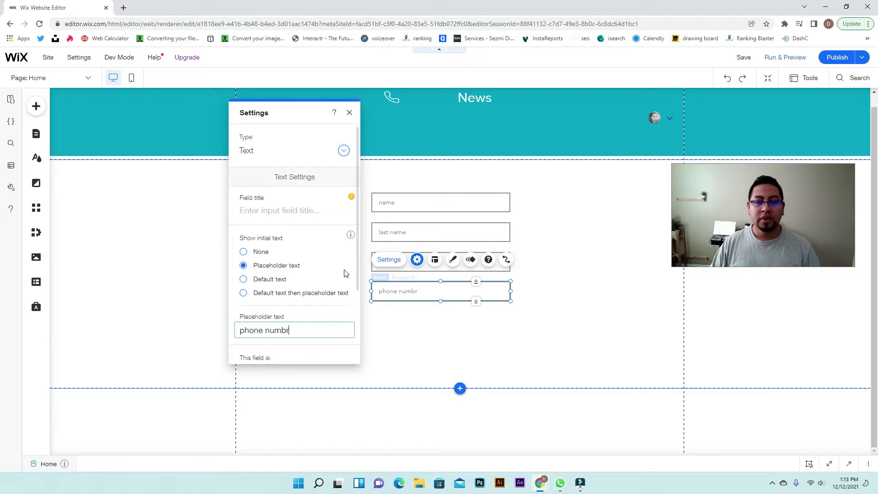
Correct the fourth placeholder's typo so it reads 'phone number'
click(586, 298)
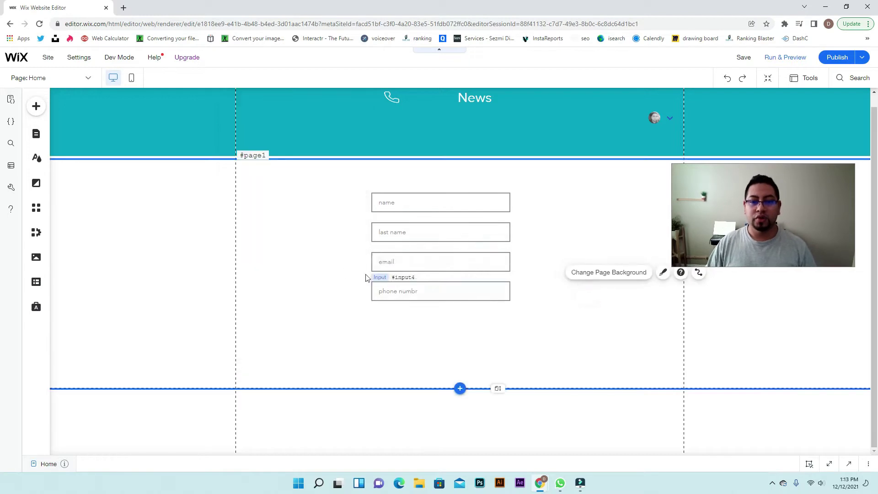
click(390, 261)
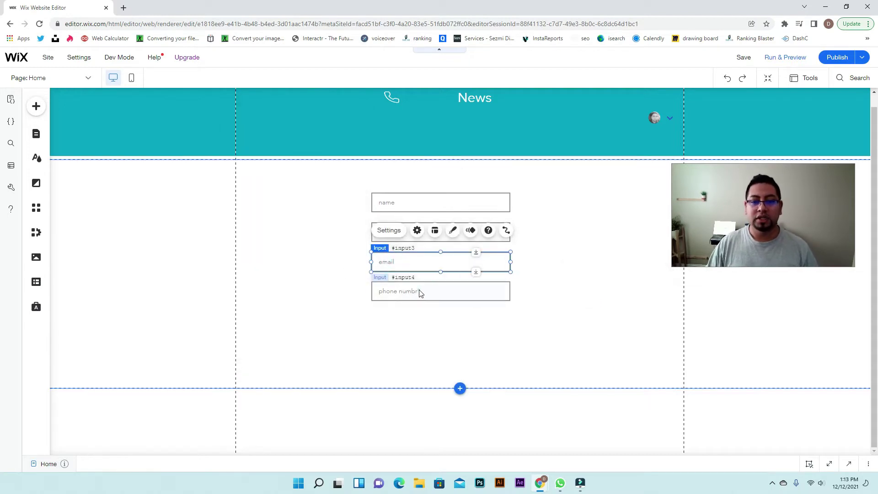
click(421, 293)
click(389, 260)
click(302, 329)
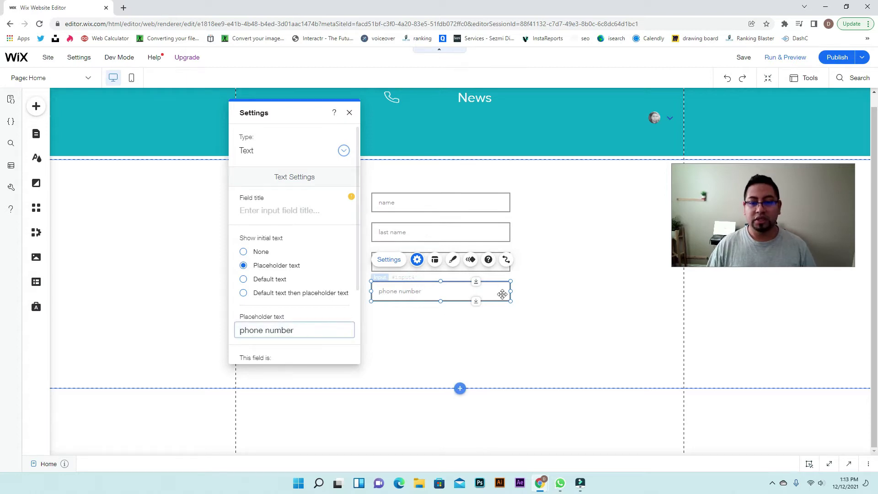
click(555, 280)
click(429, 261)
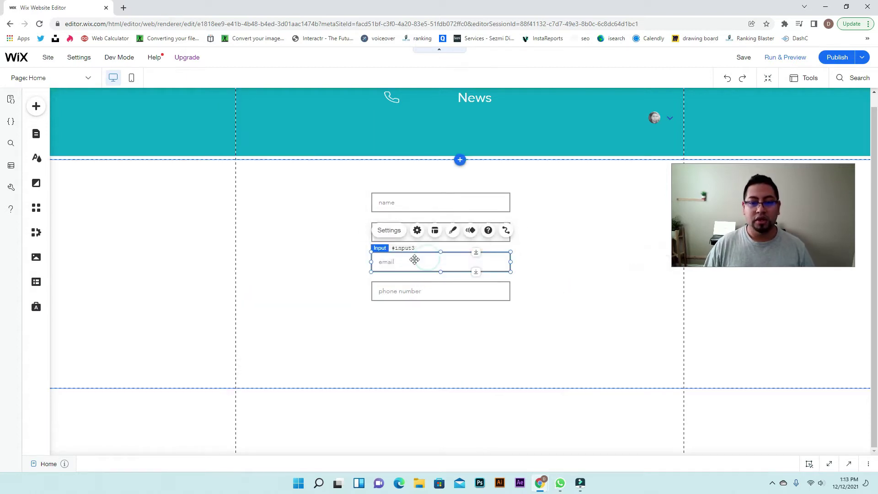
click(417, 231)
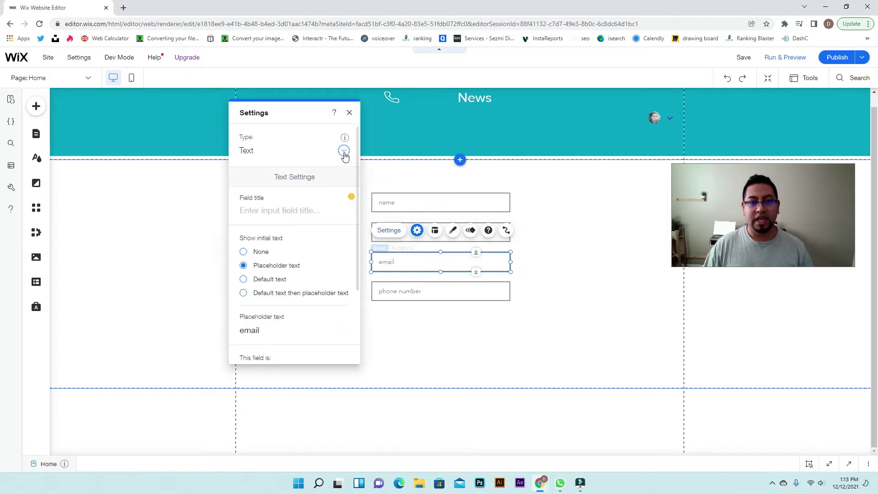
Set the email field's input type to Email and the fourth field's to Phone Number
click(344, 150)
click(275, 201)
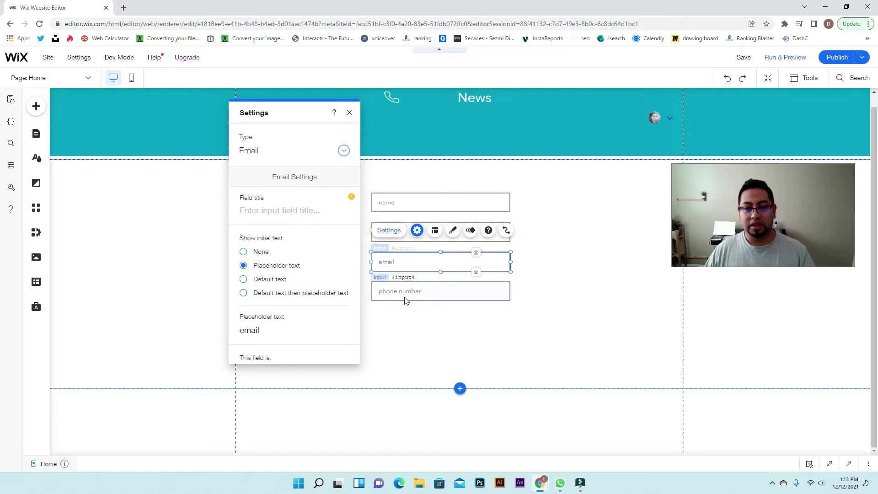
click(449, 296)
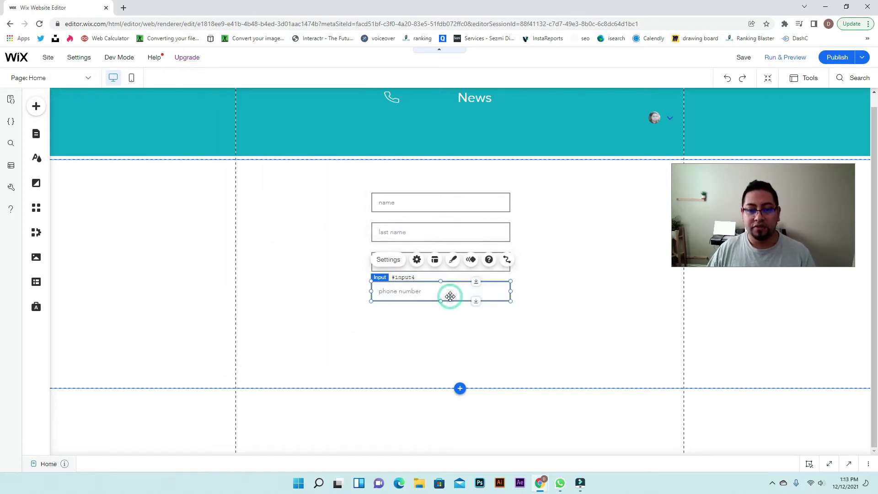
click(417, 260)
click(344, 151)
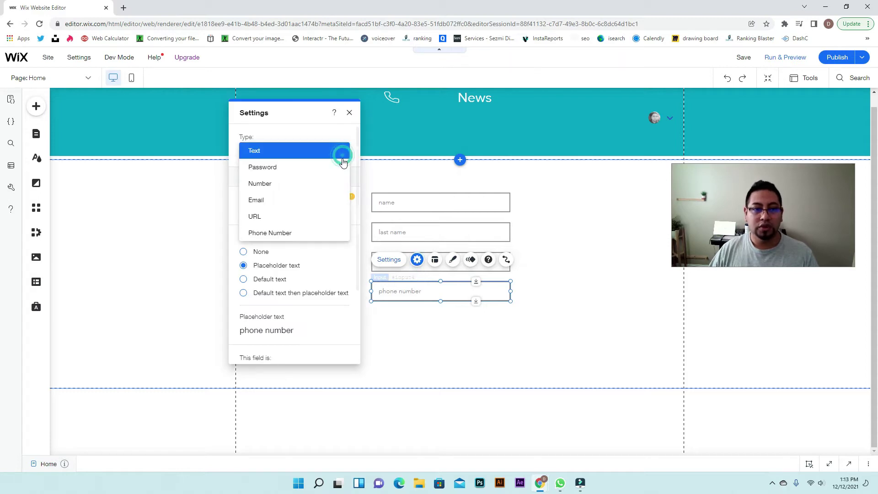
click(277, 233)
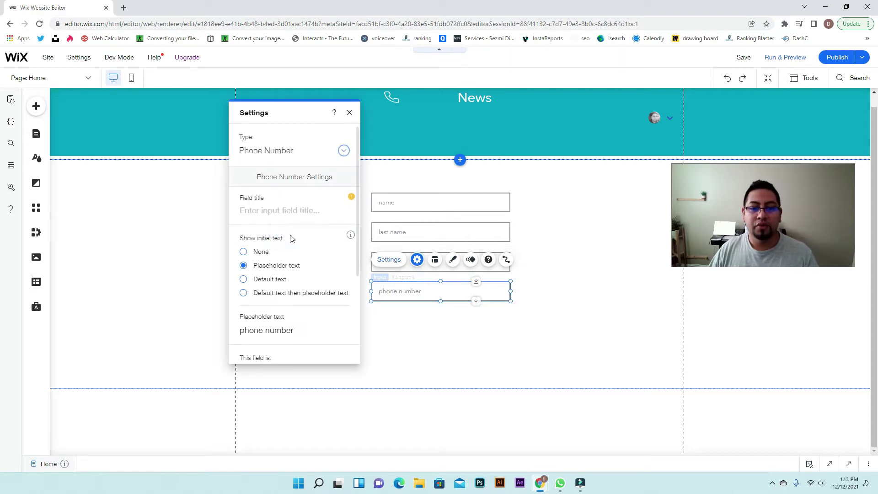
Drag a SEND button from the Add panel to just below the phone number field
click(470, 316)
click(36, 106)
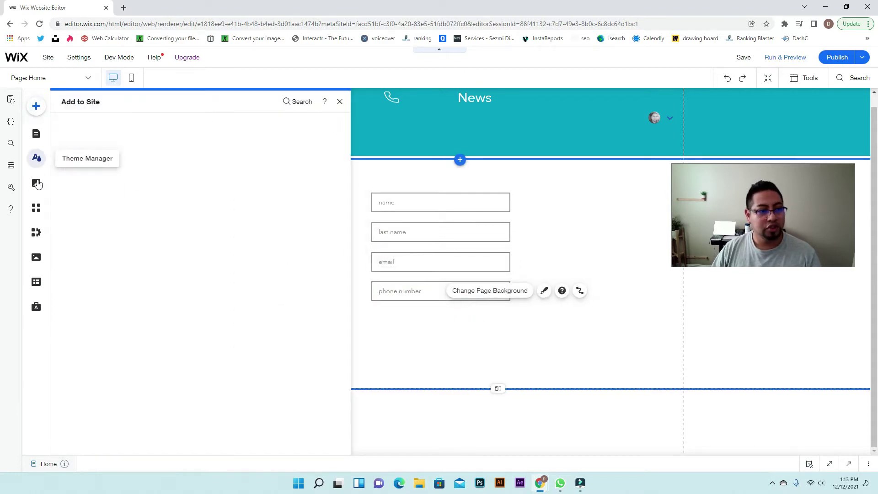
mouse_move(70, 183)
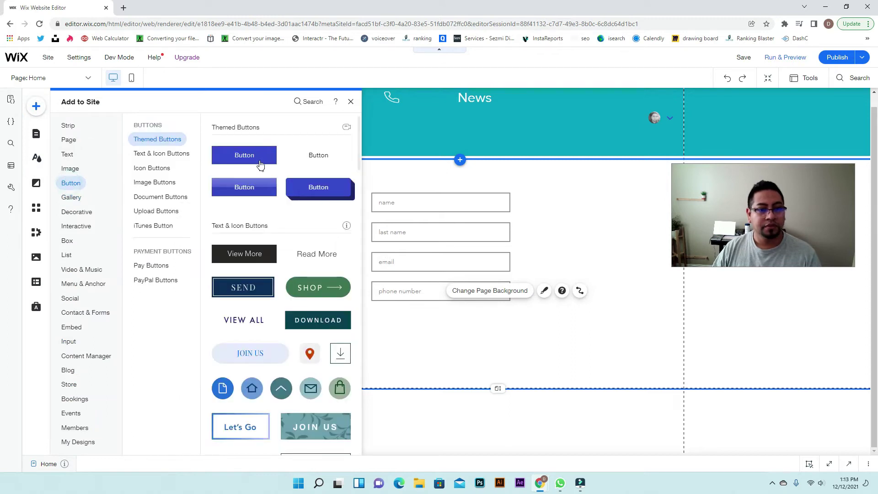
drag(251, 290, 436, 333)
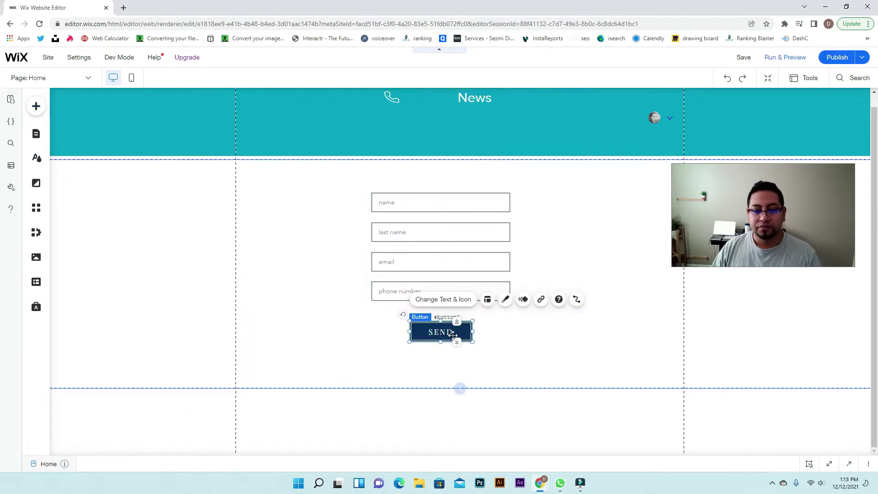
click(547, 337)
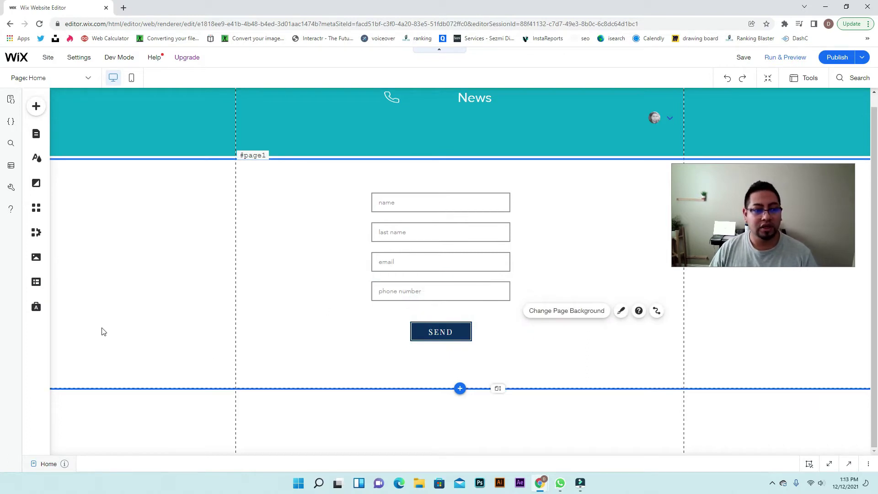
Open the Content Manager's existing collections and begin creating a new collection
click(37, 282)
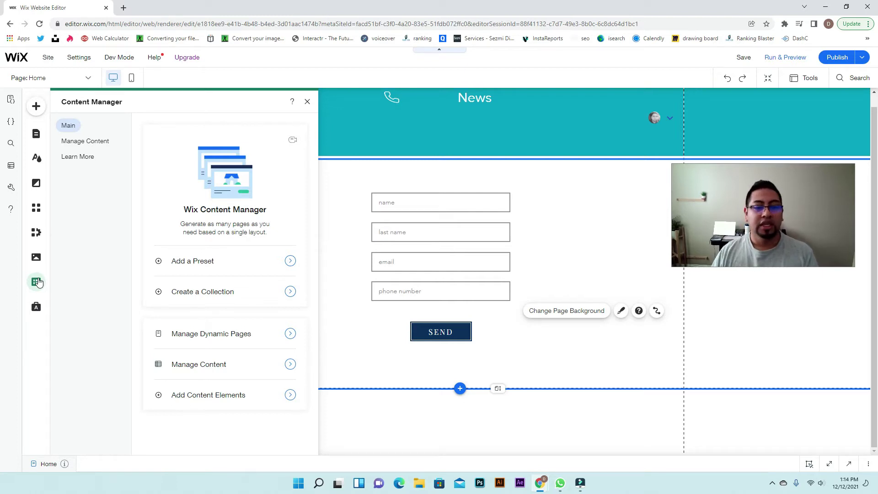
click(79, 143)
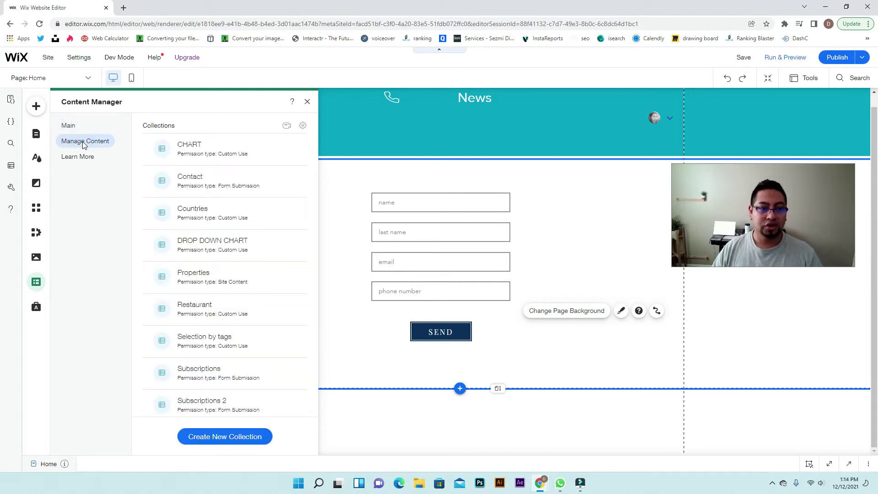
click(227, 437)
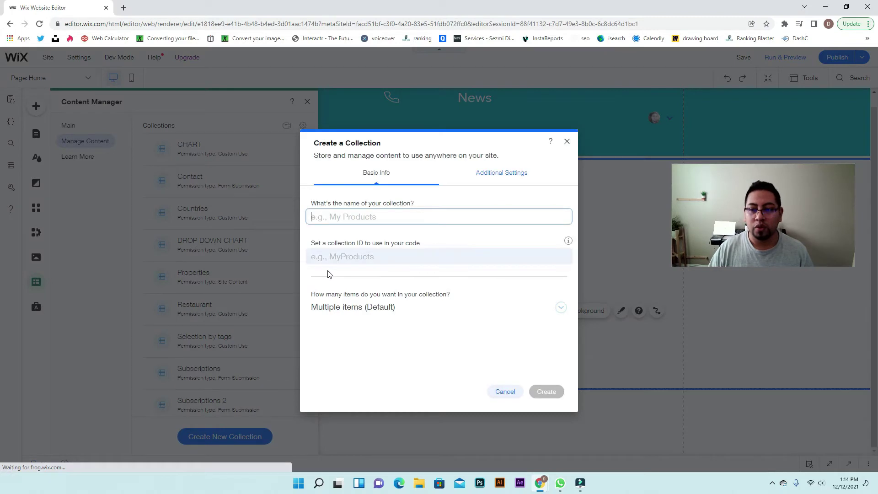
Name the collection 'job application', allow Form Submission, enable Draft & Publish, and create it
click(356, 221)
text(jo)
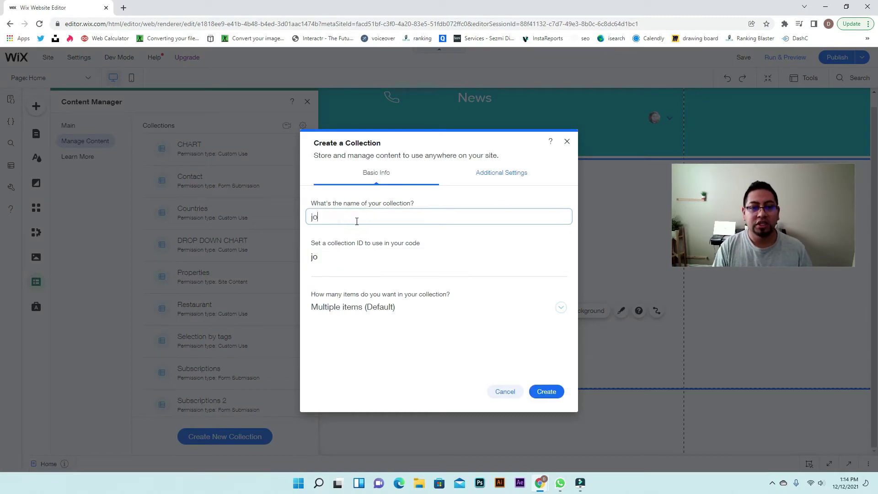
text(b application)
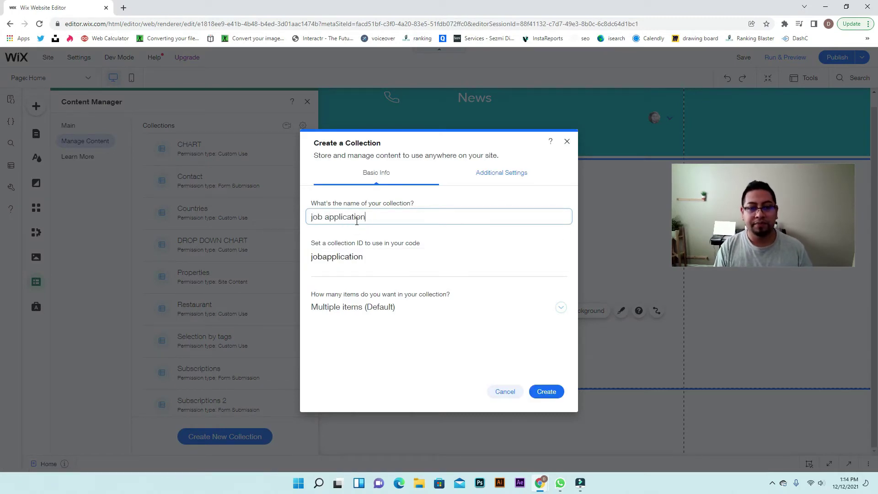
click(502, 173)
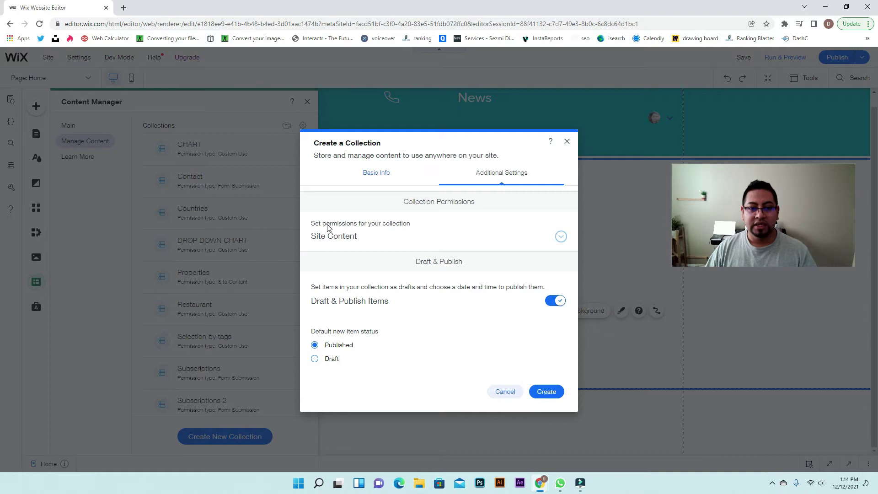
click(554, 240)
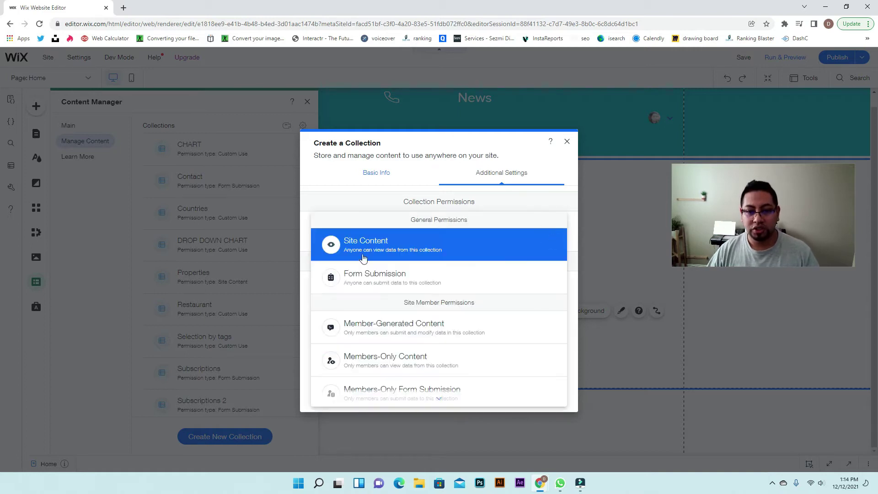
click(396, 278)
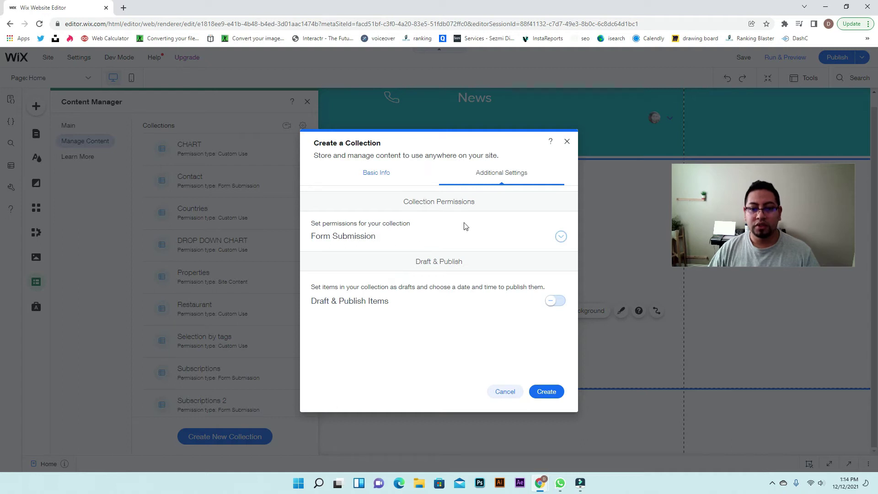
click(554, 301)
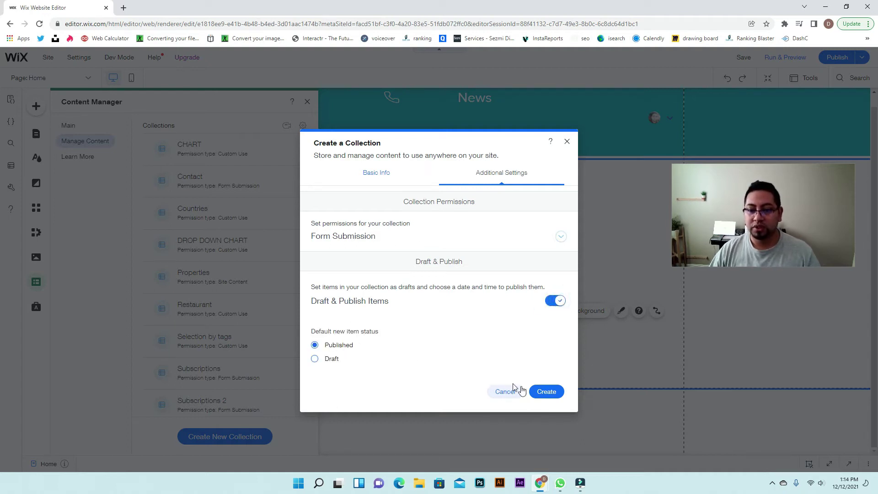
click(546, 395)
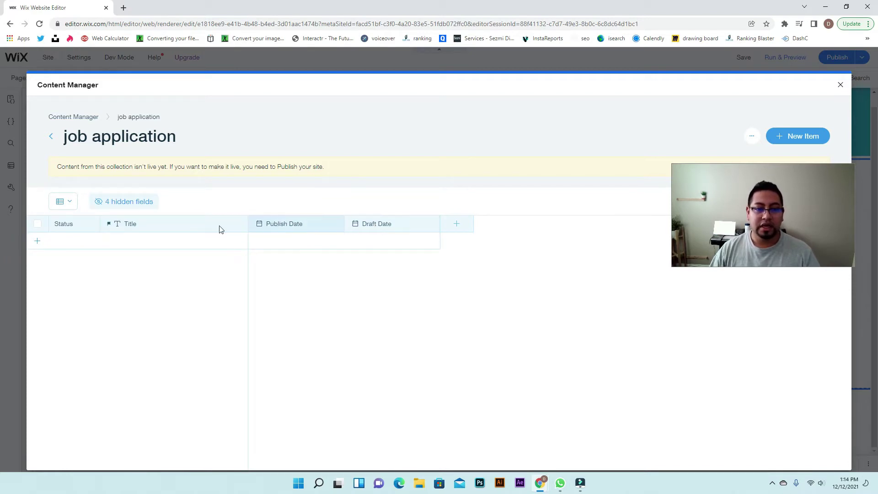
Switch off the Publish Date and Draft Date toggles in the hidden fields list
click(102, 201)
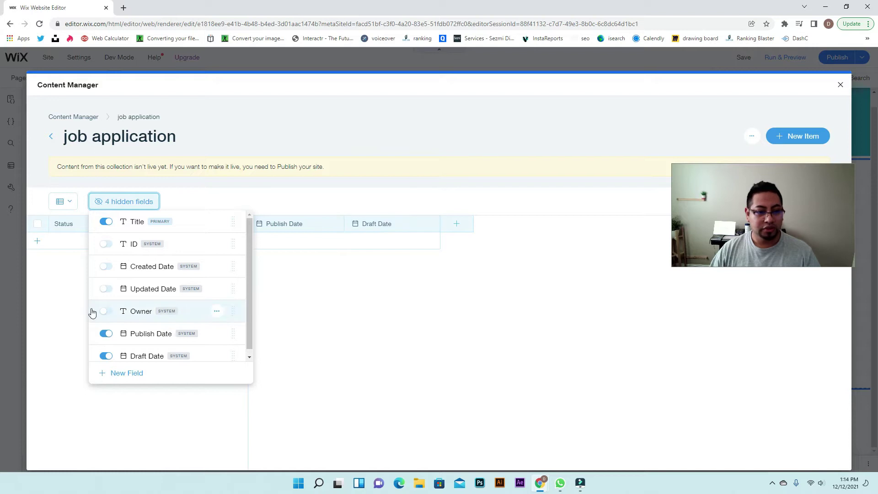
click(105, 289)
click(104, 289)
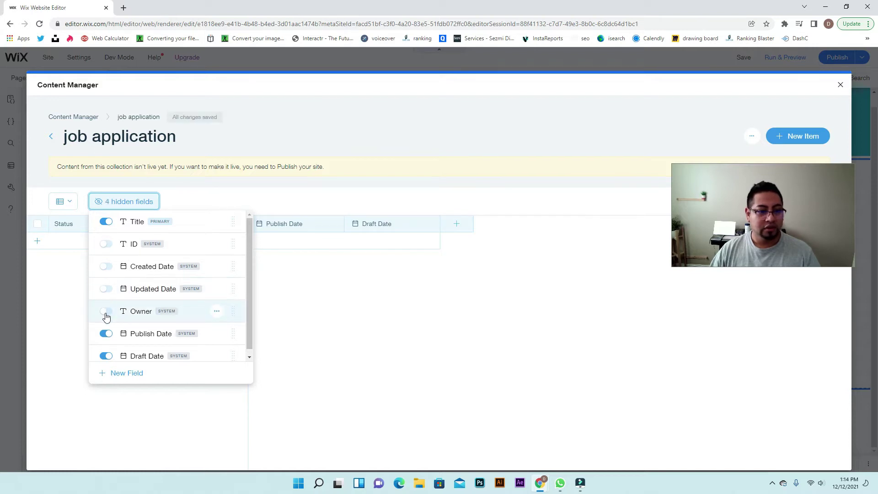
scroll(103, 329, down, 1)
click(102, 330)
click(103, 353)
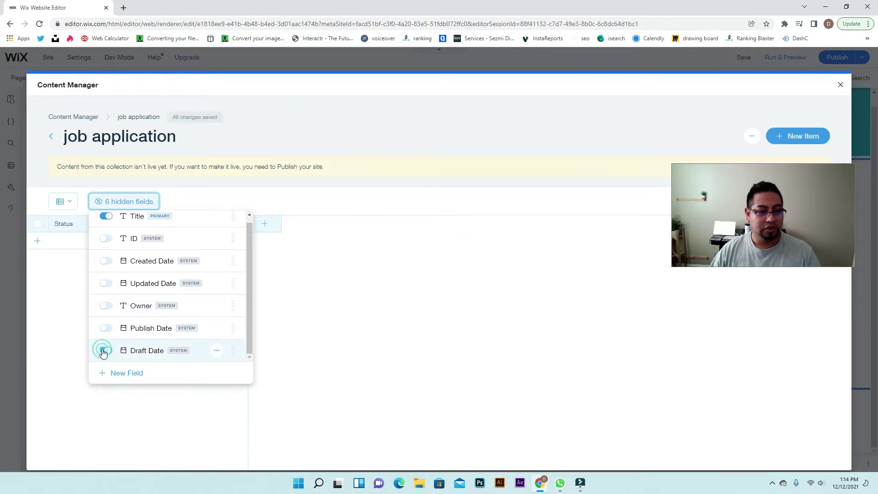
click(301, 312)
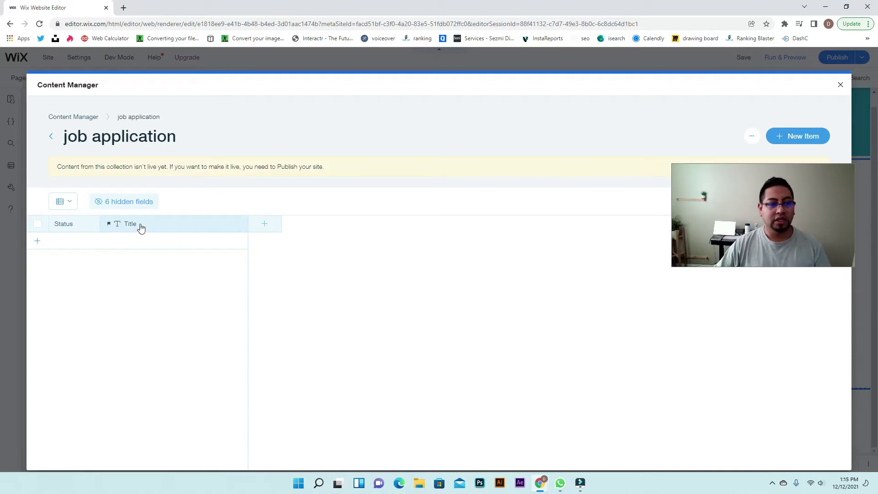
Add and save the 'name' and 'last name' fields to the collection
click(266, 230)
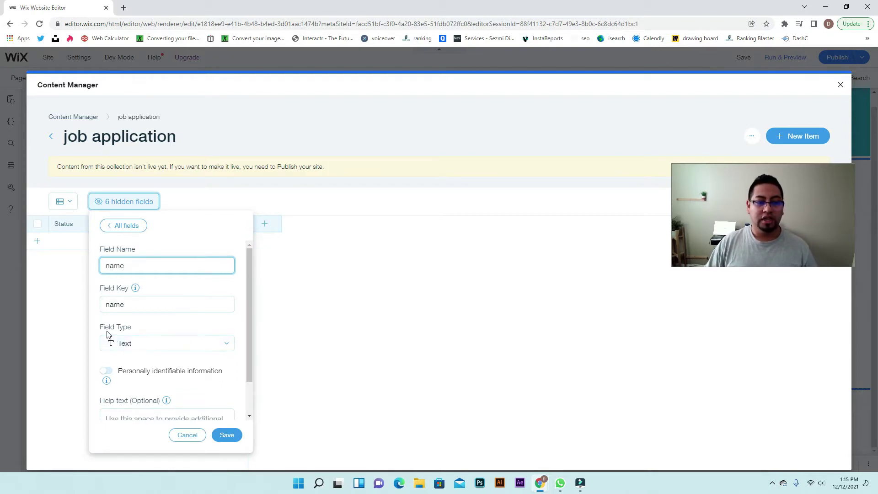
click(222, 435)
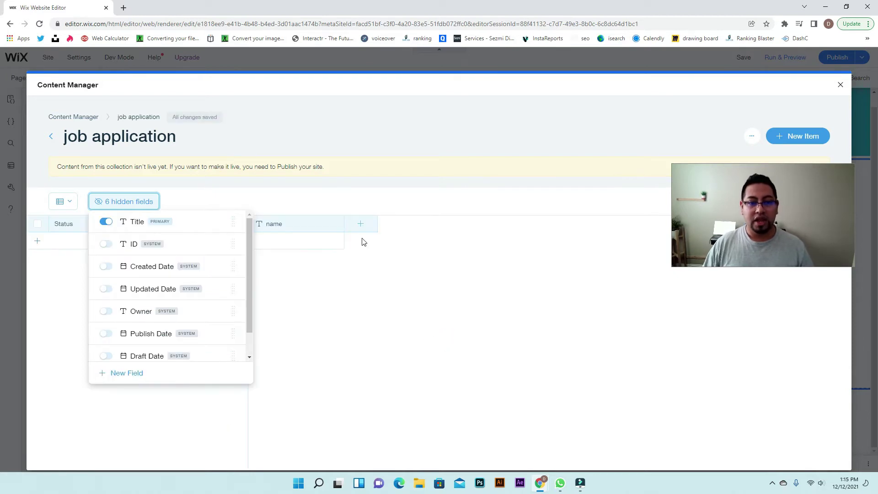
click(361, 224)
text(last name)
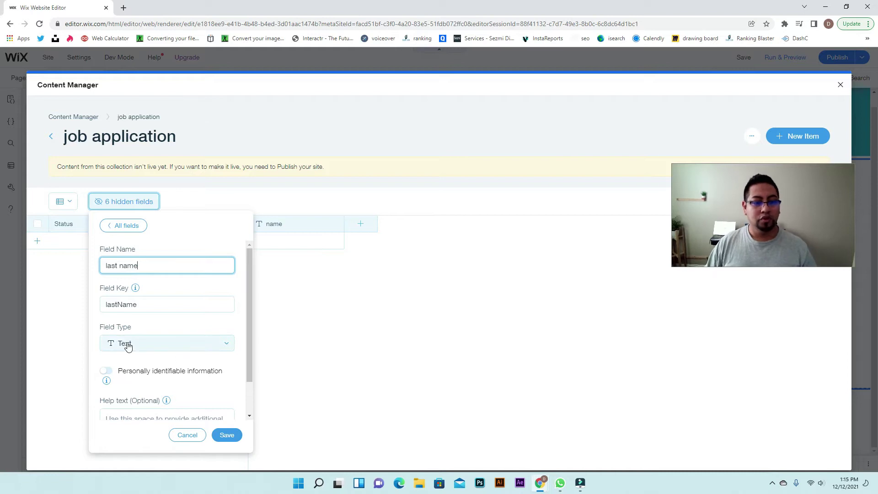
click(226, 435)
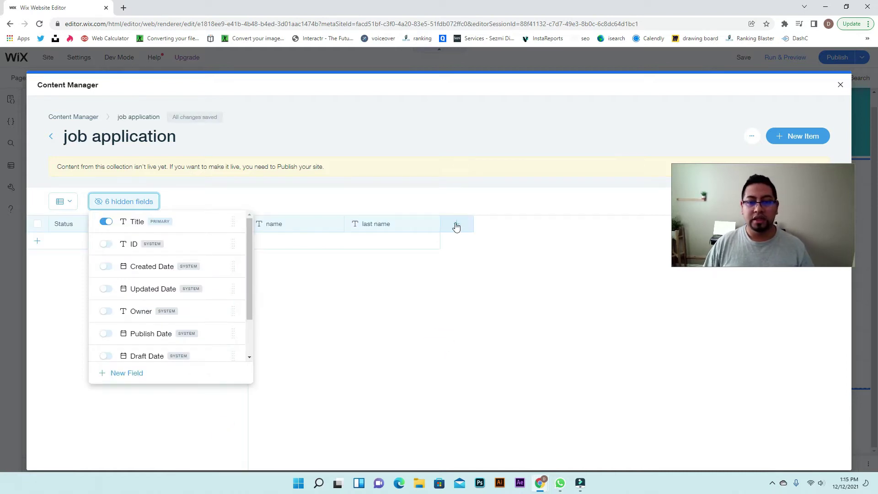
Add and save the 'phone number' and 'email' fields
click(456, 224)
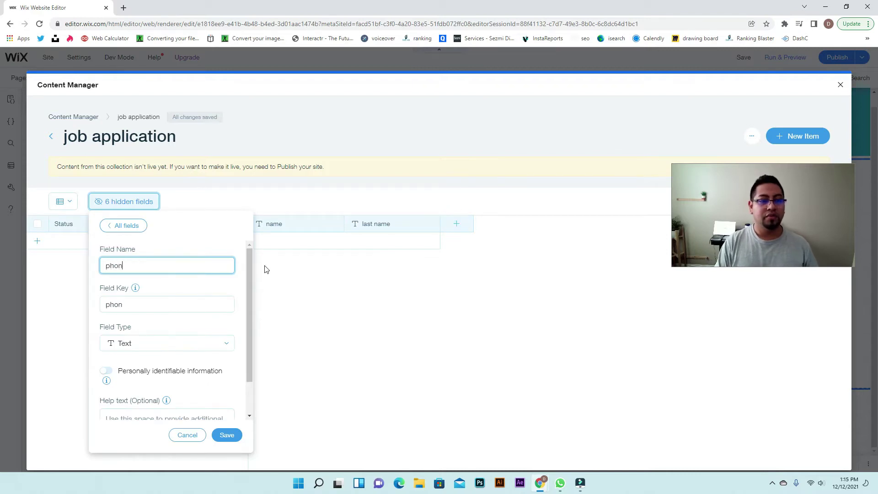
text(phone number)
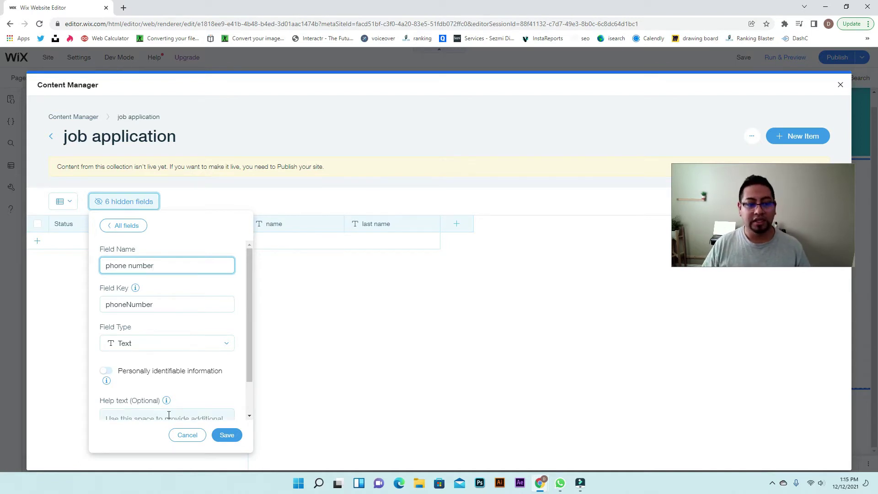
click(227, 435)
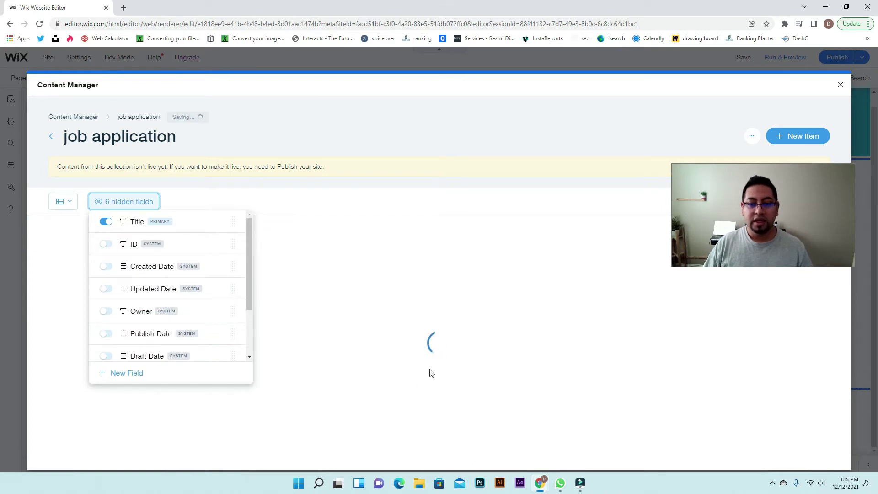
click(559, 223)
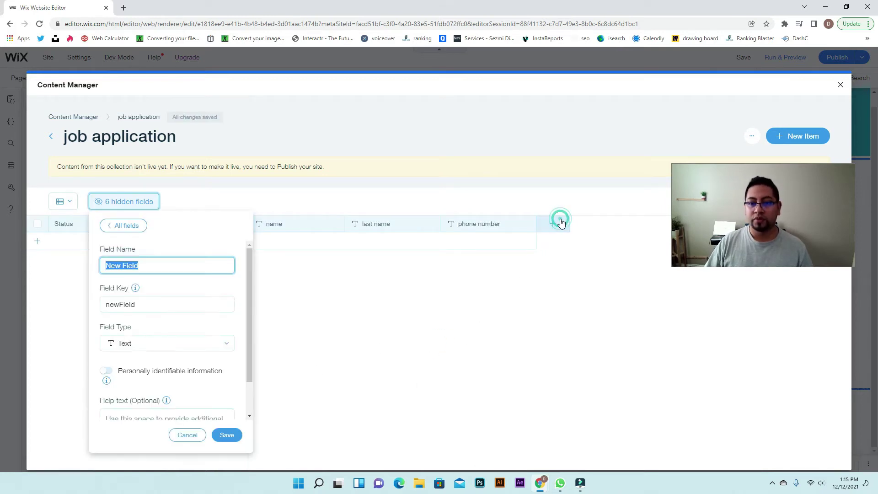
text(email)
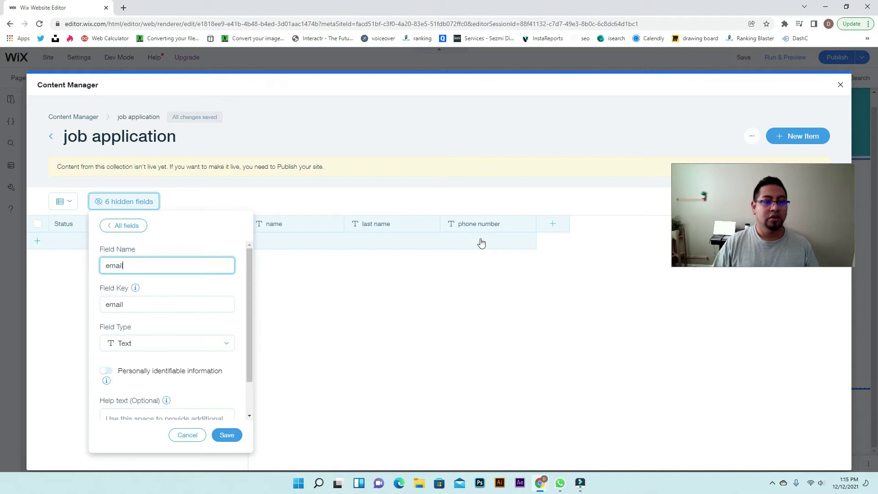
click(236, 435)
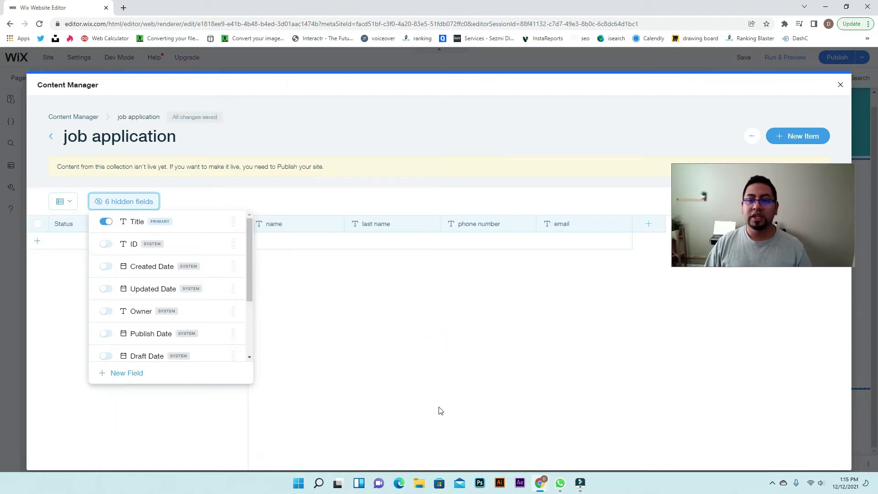
click(488, 352)
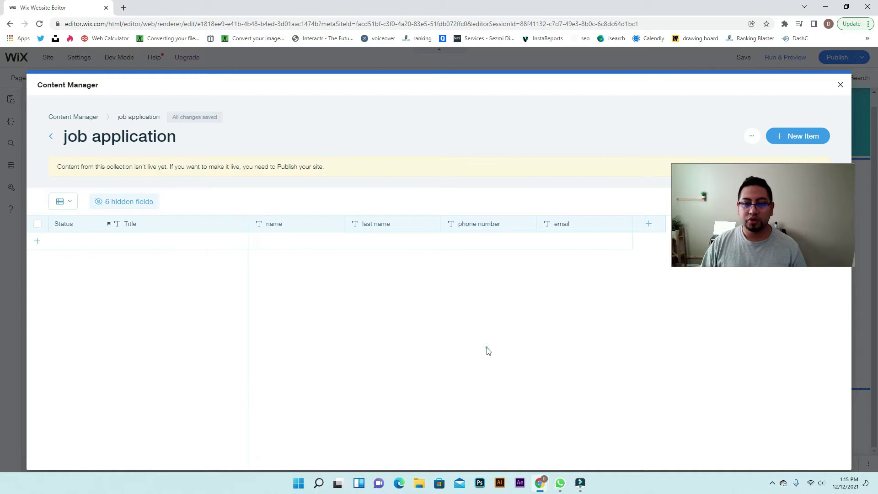
Start a 'description' field, browse its field types, then close the panel without saving
click(650, 225)
text(d)
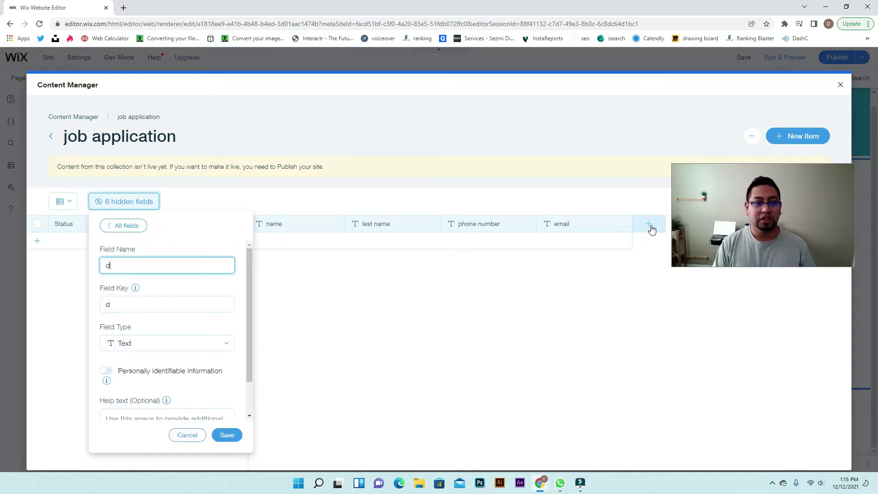
text(escription)
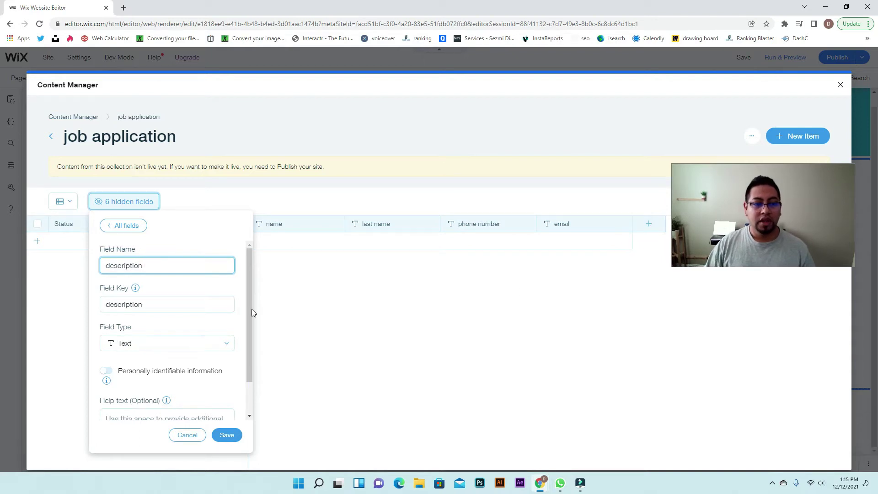
click(168, 344)
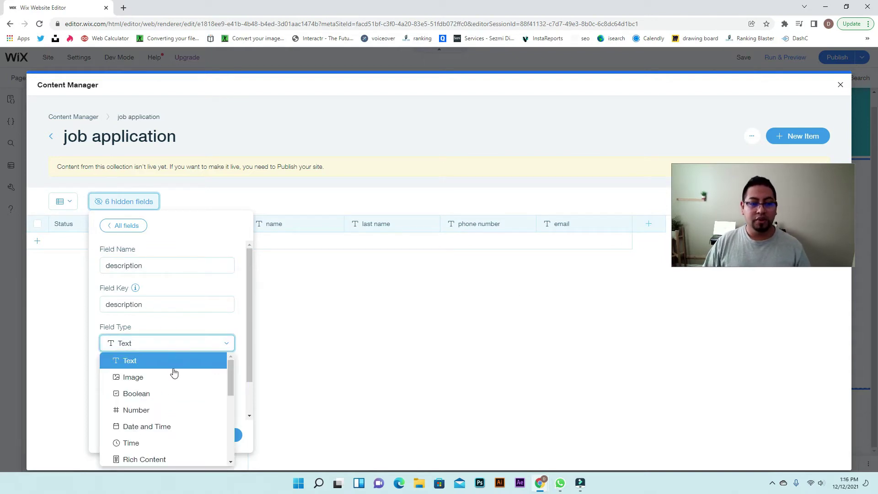
scroll(176, 424, down, 2)
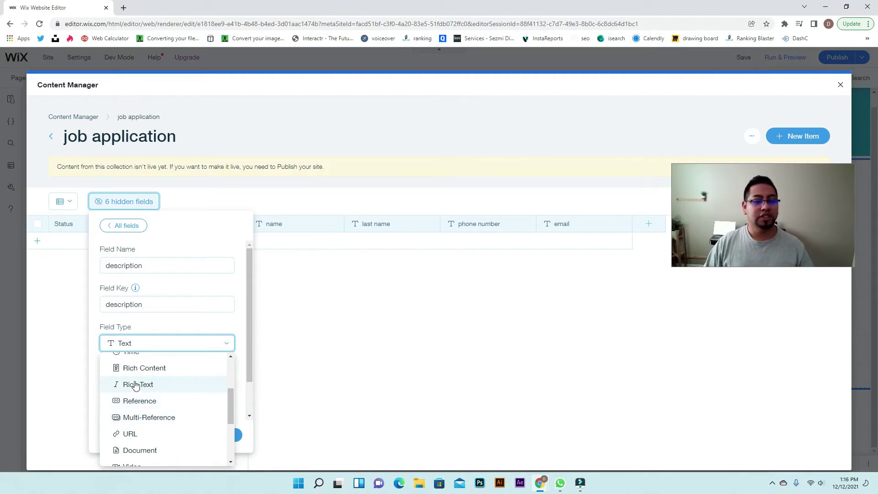
scroll(136, 386, up, 1)
scroll(136, 386, up, 2)
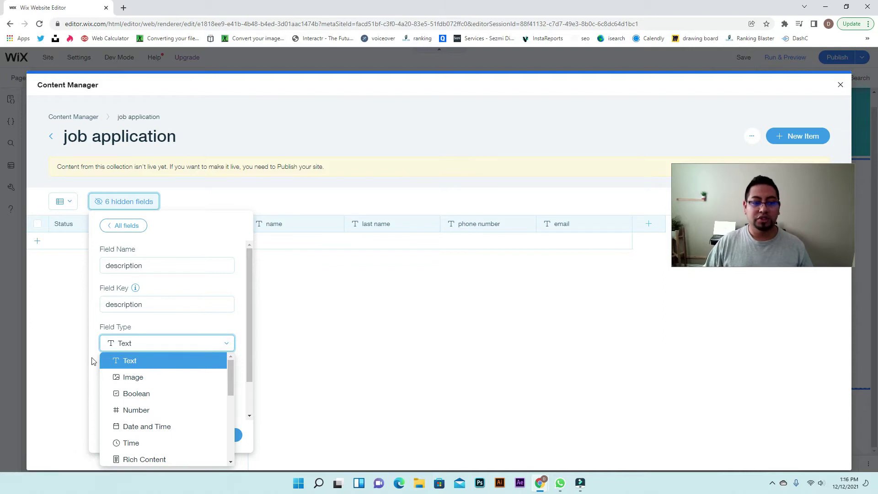
click(294, 362)
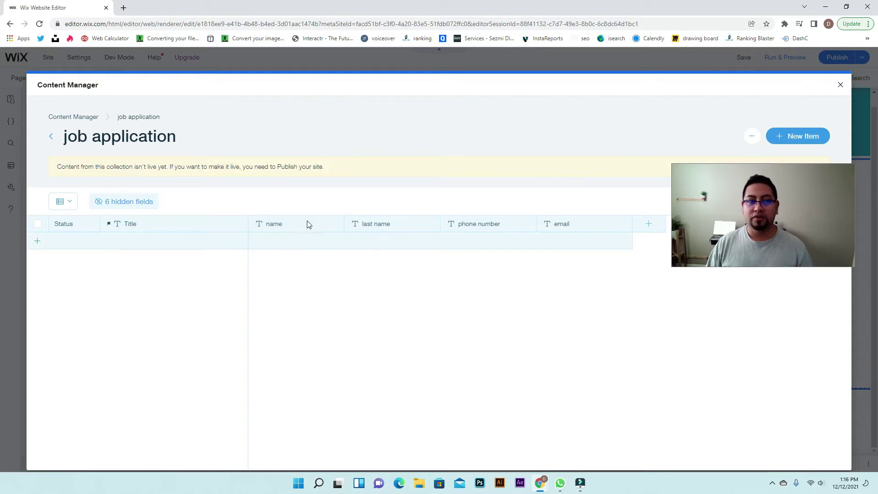
Publish the site live, then dismiss the Congratulations dialog and the Content Manager panel
click(841, 84)
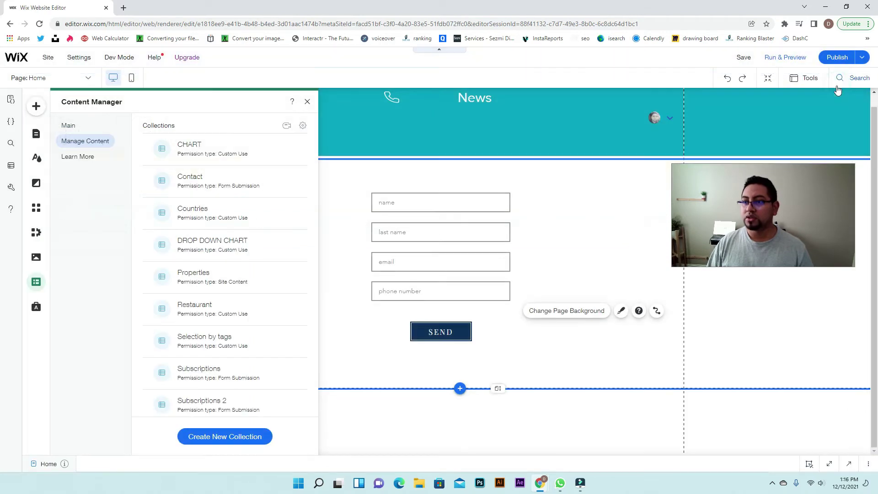
click(837, 57)
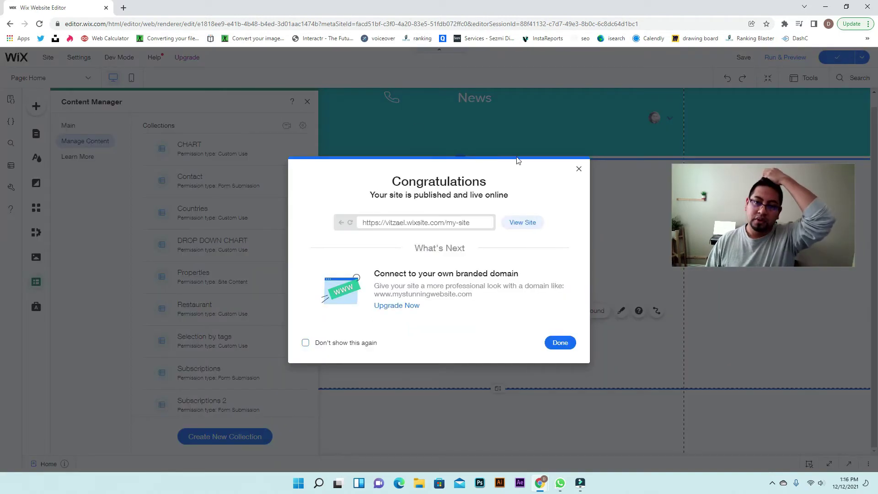
click(578, 170)
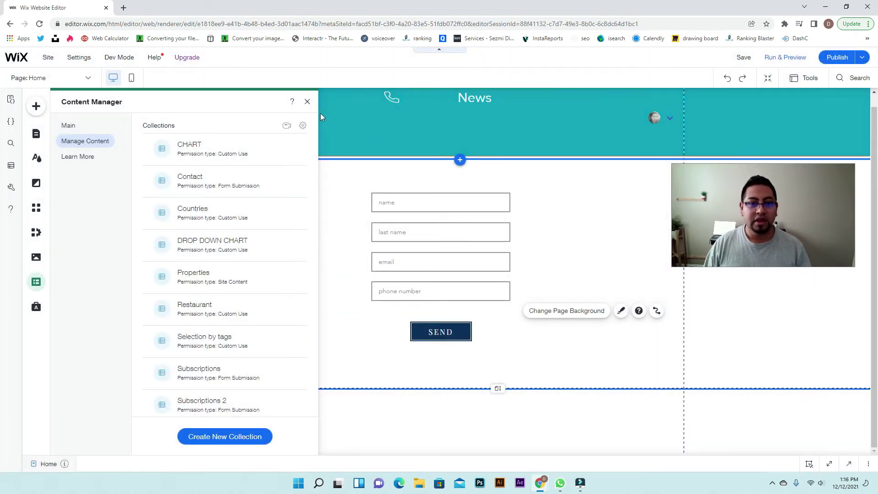
click(308, 101)
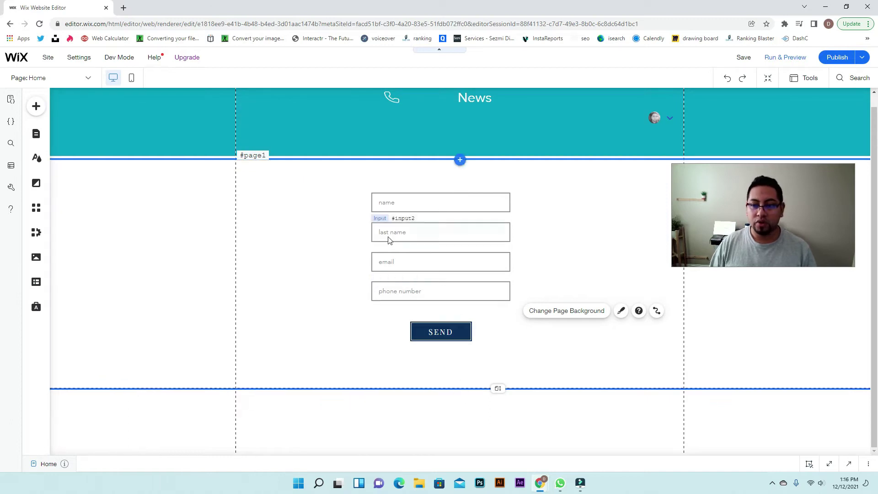
Add a form dataset from Content Elements and place it beside the form
click(36, 282)
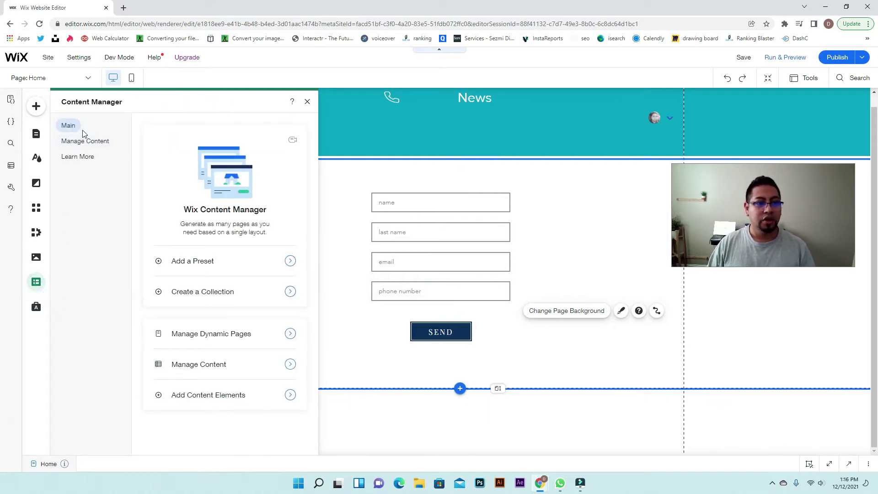
click(201, 399)
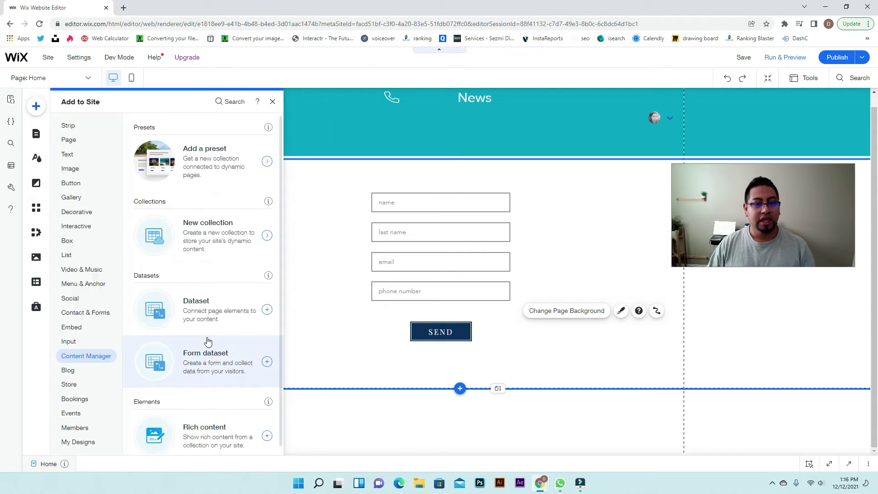
click(219, 365)
drag(471, 275, 286, 195)
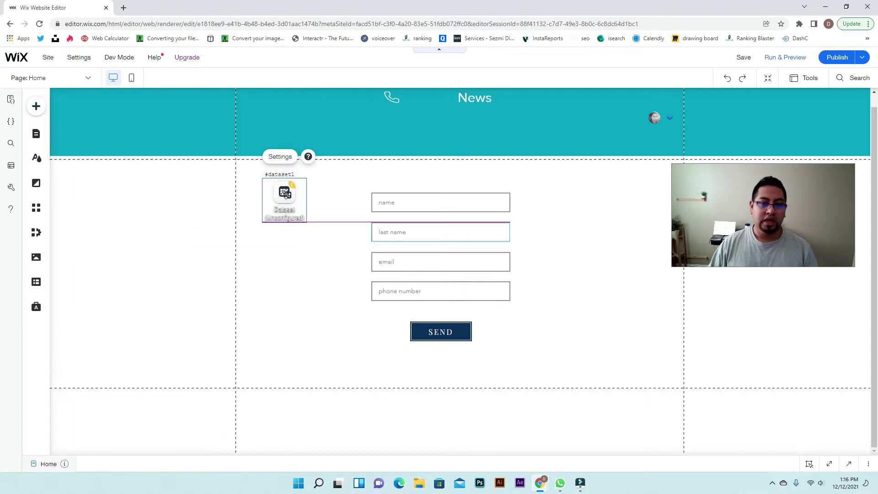
Connect the dataset to the job application collection in its settings
click(273, 160)
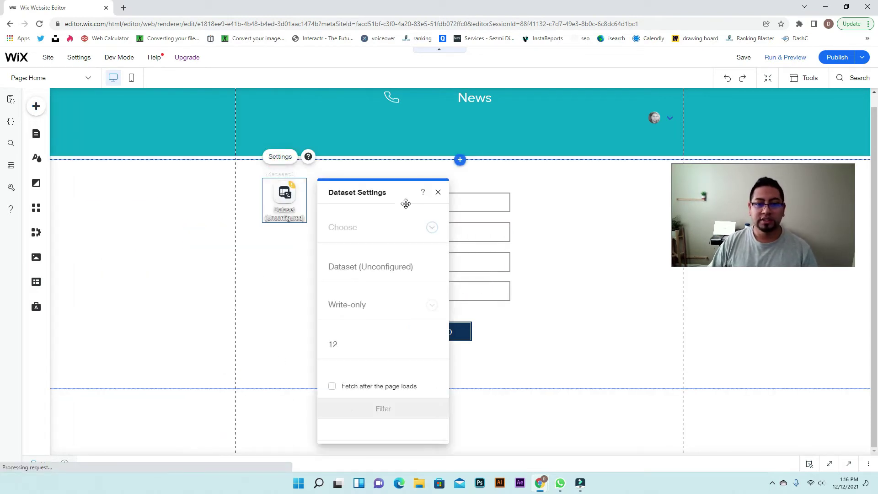
click(422, 230)
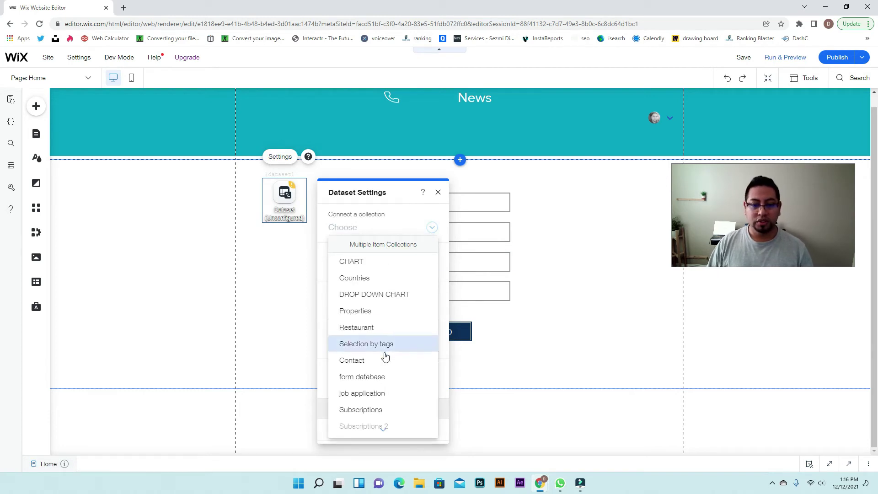
click(375, 399)
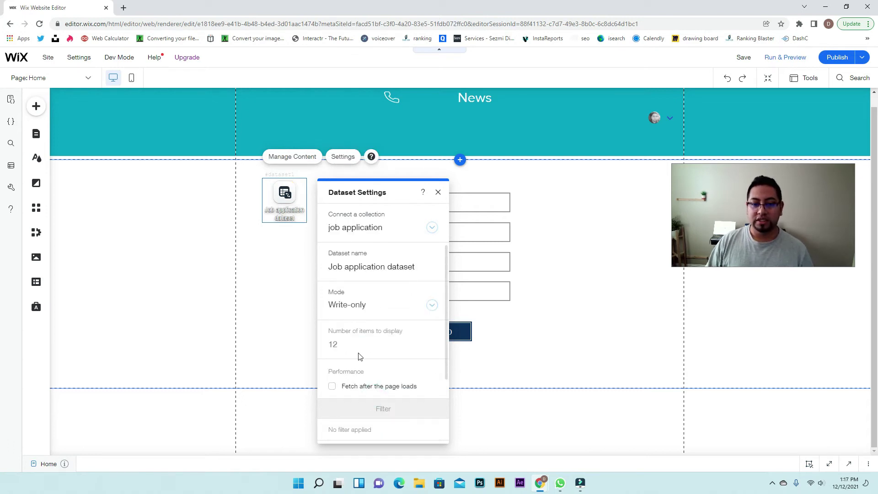
scroll(387, 379, down, 2)
scroll(386, 379, up, 2)
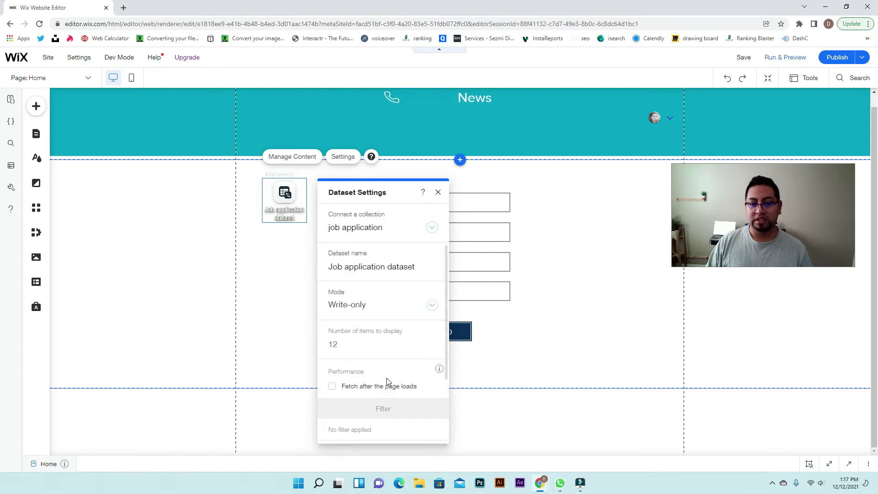
click(438, 192)
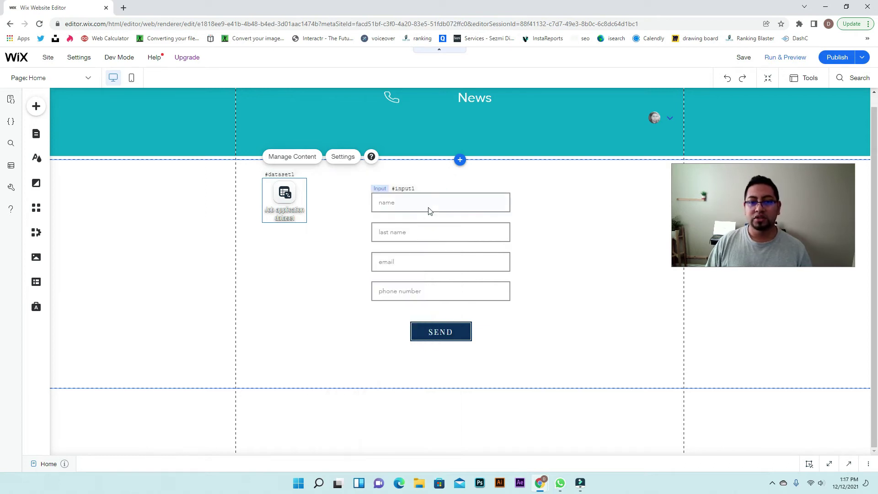
Connect the name and last name inputs to the Job application dataset's name and last name fields
click(429, 210)
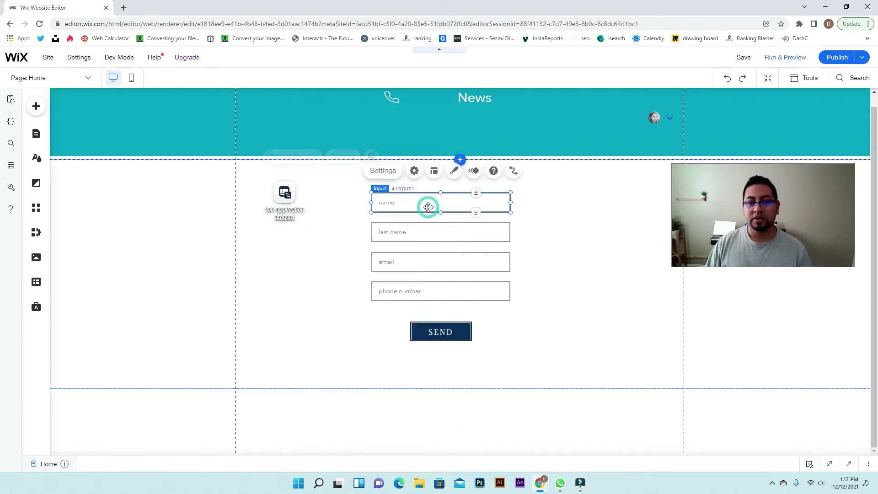
click(507, 172)
click(556, 242)
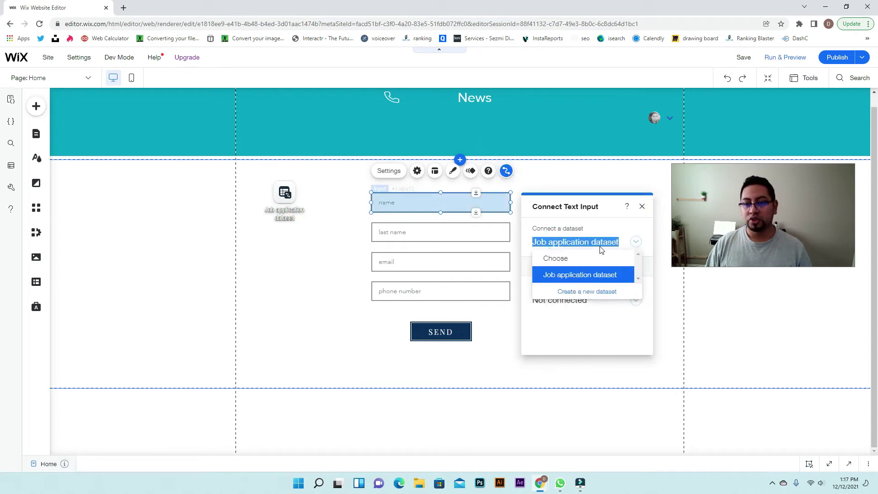
click(603, 273)
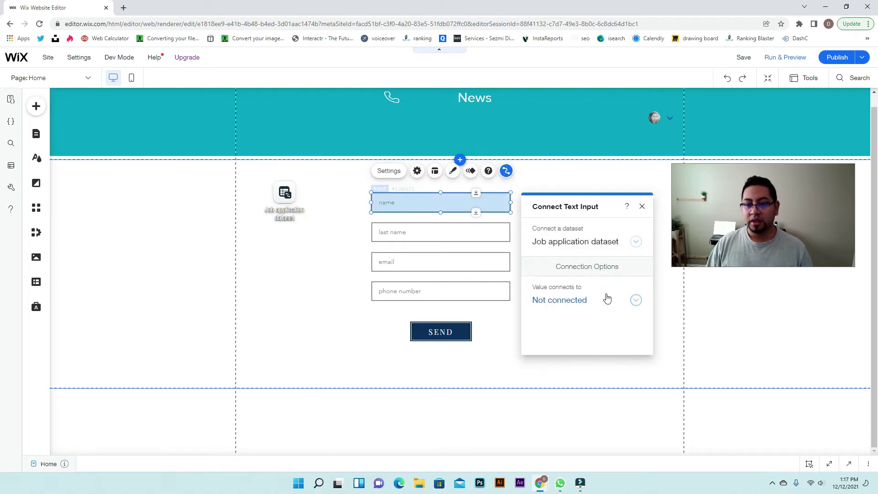
click(608, 299)
click(556, 264)
click(476, 238)
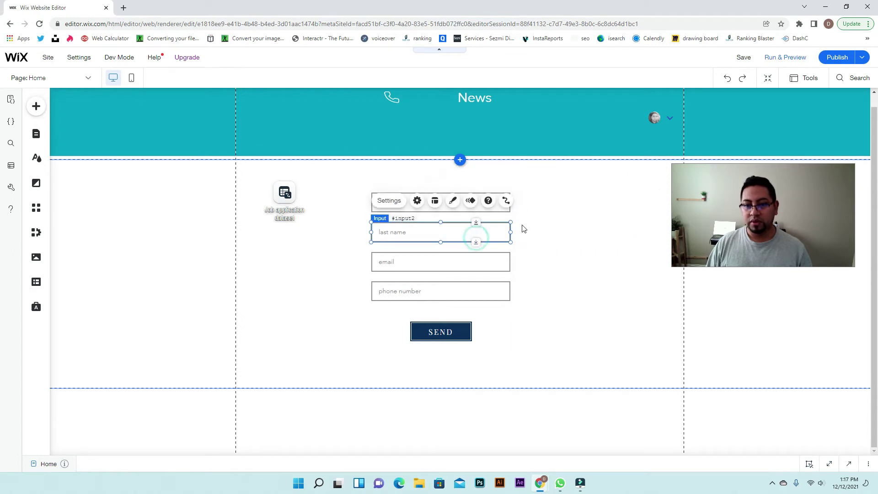
click(506, 200)
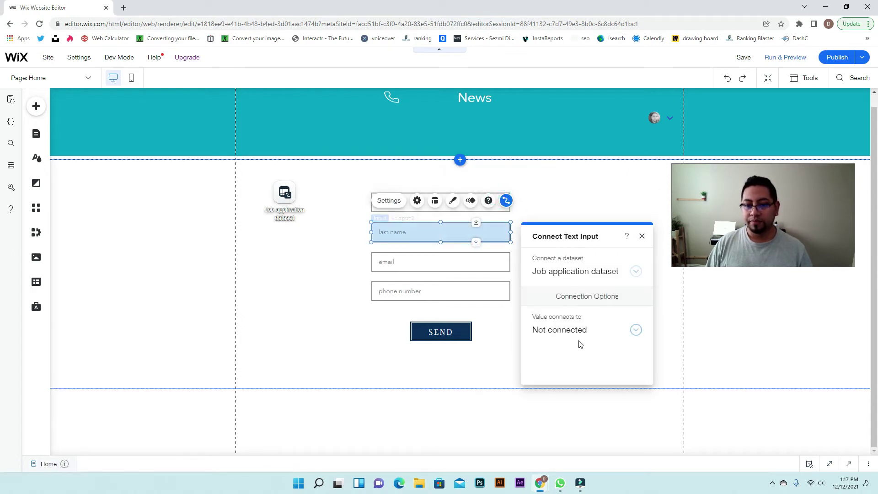
click(581, 330)
click(575, 309)
Link the email and phone number inputs to the email and phone number fields
click(443, 264)
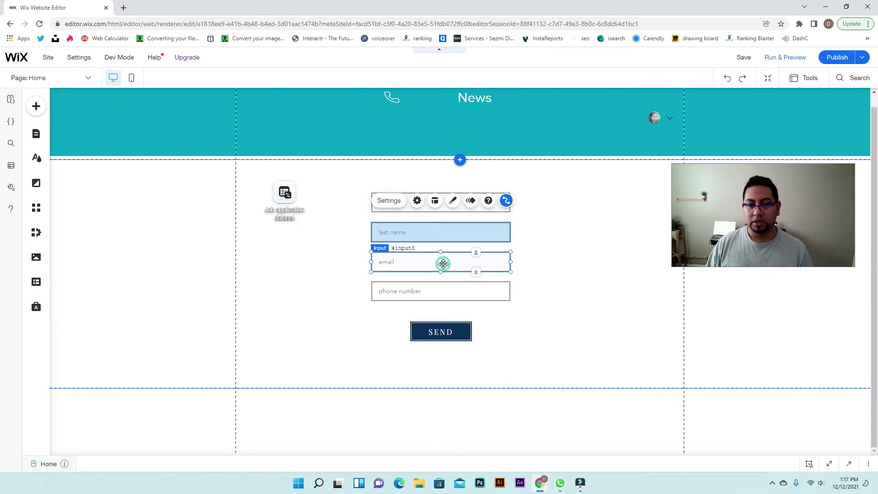
click(506, 230)
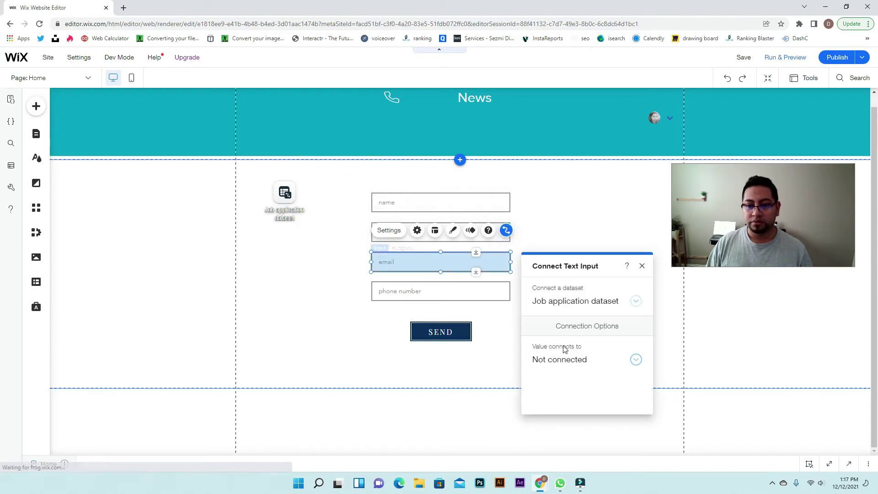
click(574, 360)
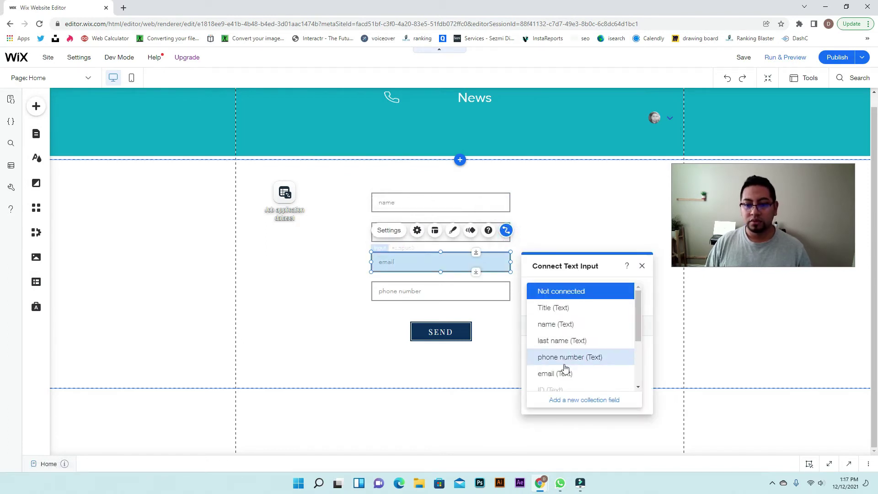
click(560, 372)
click(497, 293)
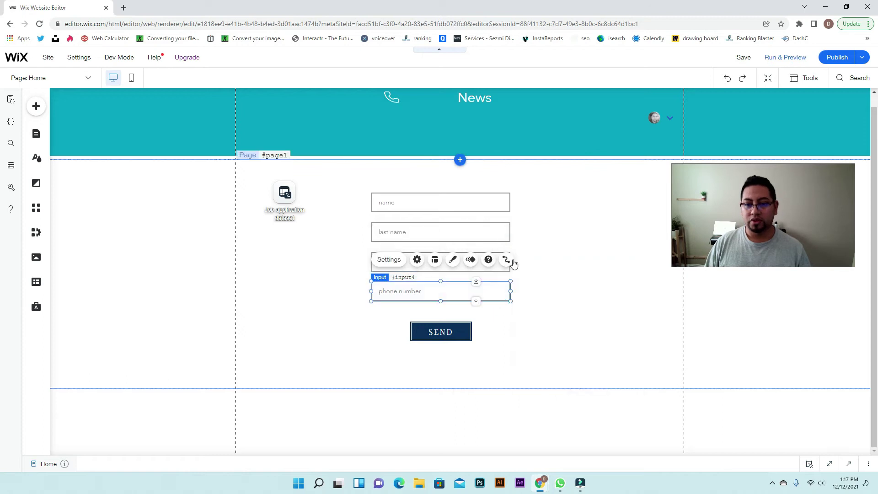
click(507, 260)
click(579, 394)
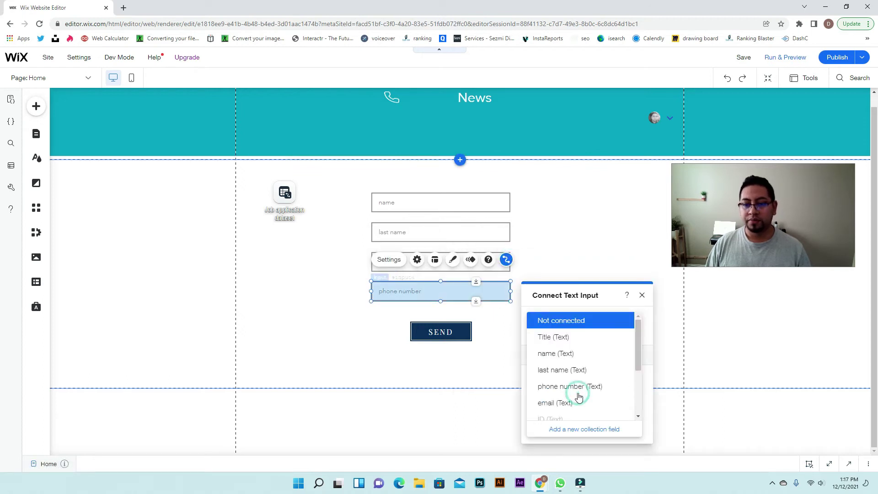
click(572, 388)
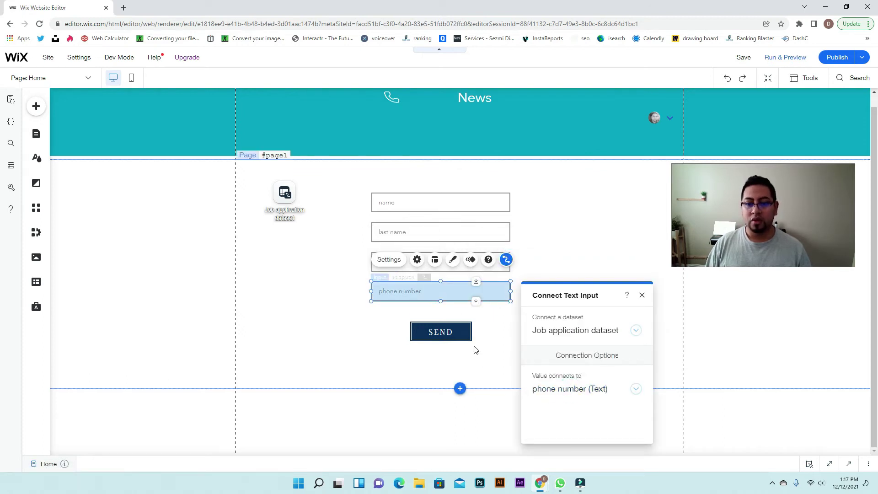
click(642, 295)
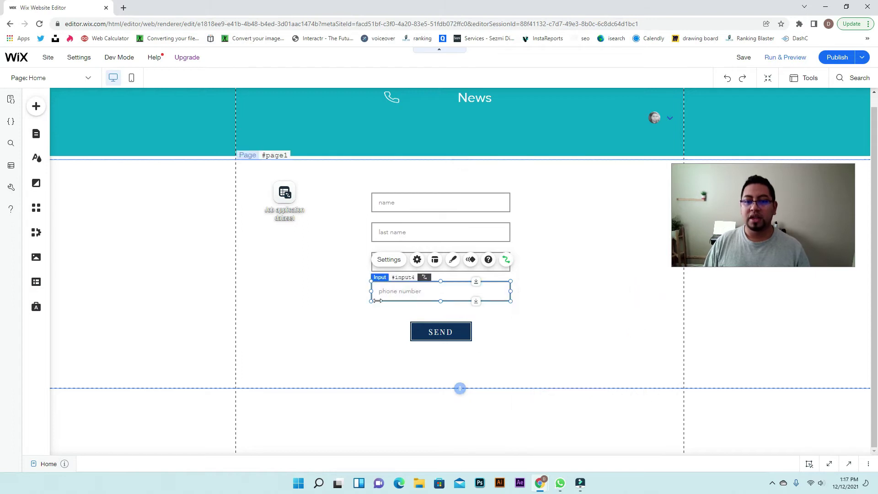
click(441, 331)
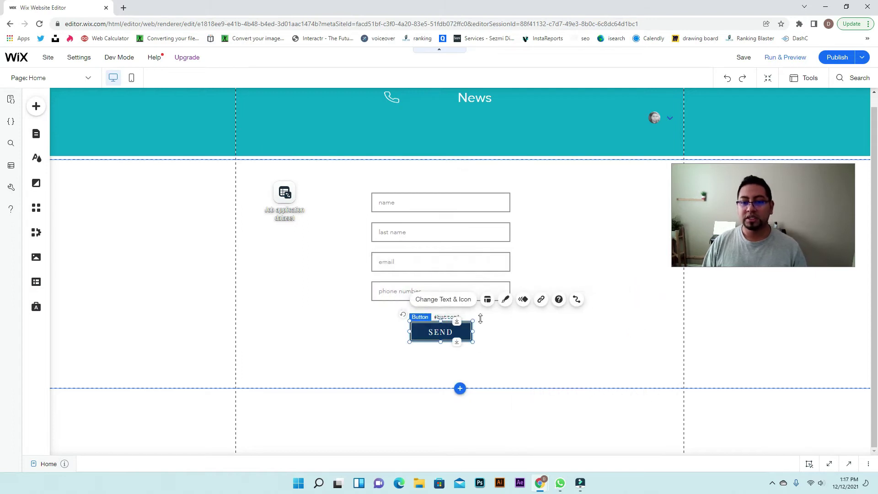
Set the SEND button's click action to Submit for the Job application dataset
click(577, 300)
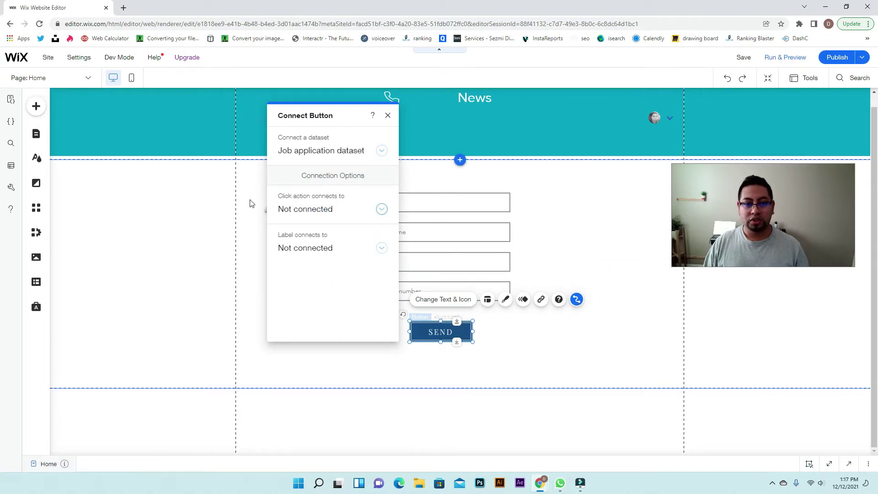
click(319, 215)
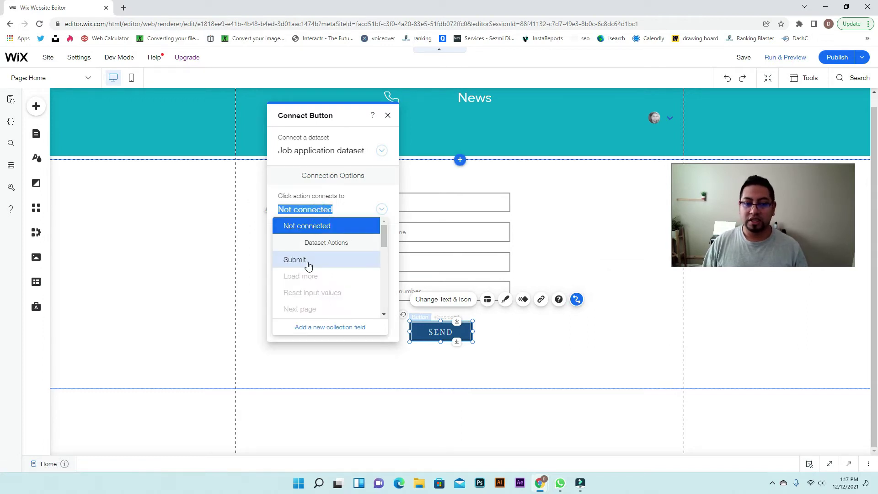
click(308, 261)
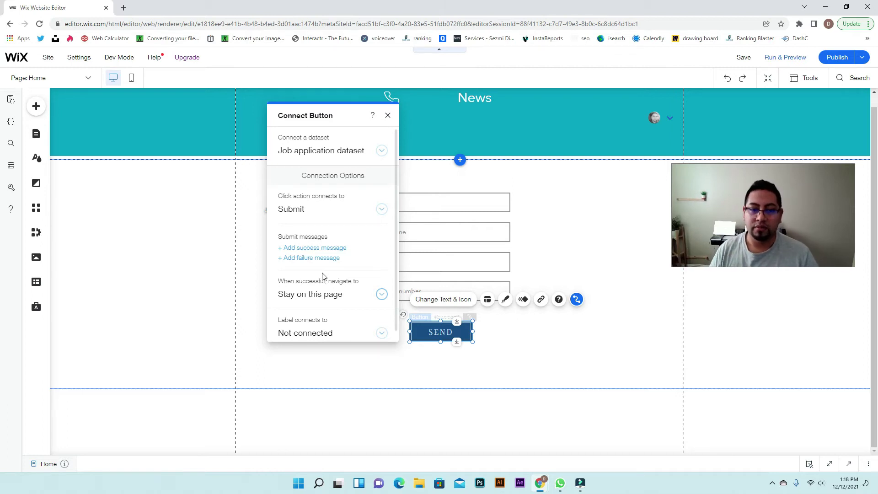
scroll(333, 278, down, 1)
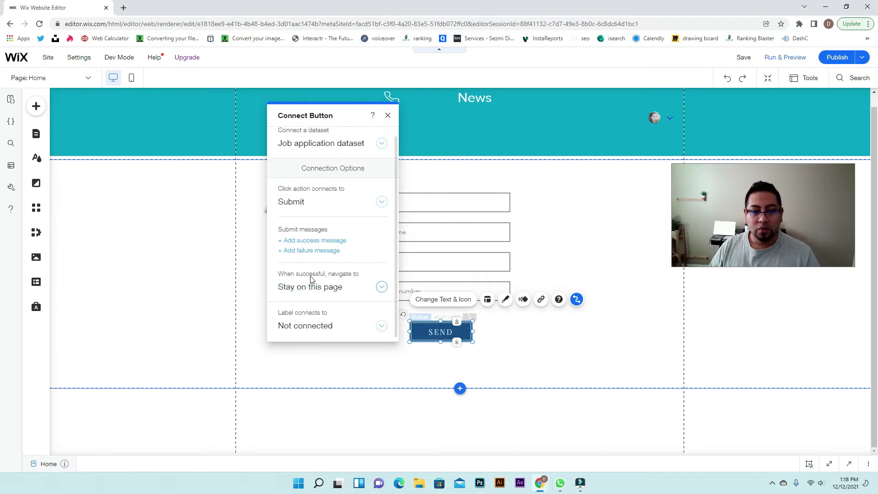
click(381, 287)
scroll(318, 210, down, 1)
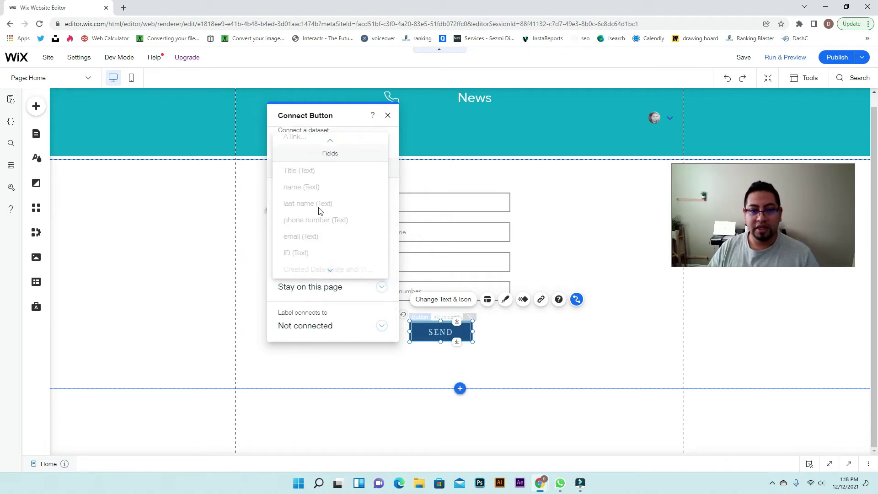
scroll(309, 187, up, 1)
click(296, 163)
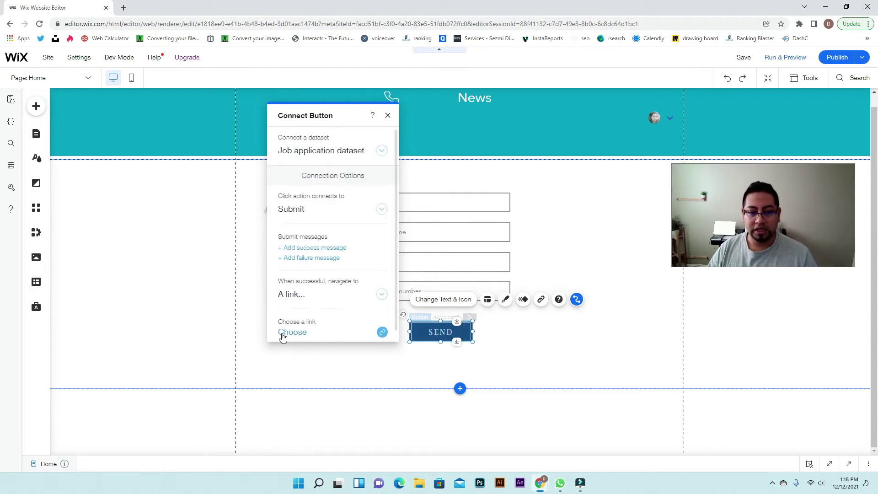
click(381, 332)
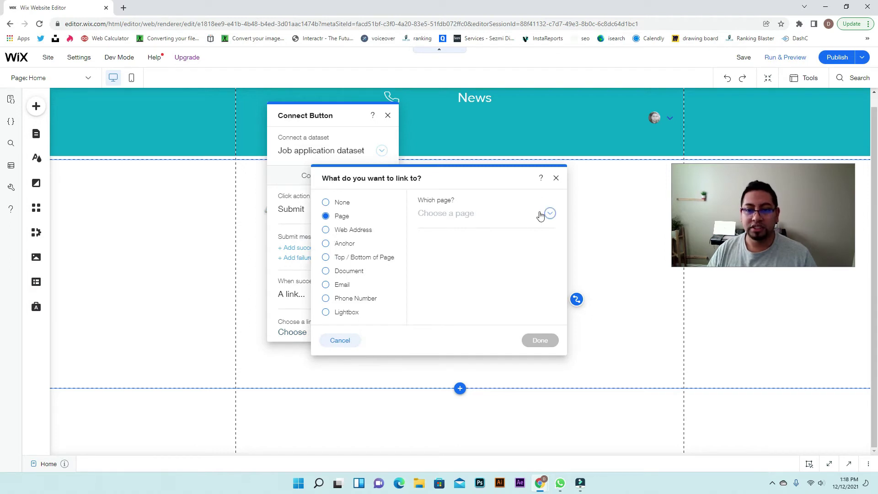
click(543, 214)
scroll(490, 288, down, 5)
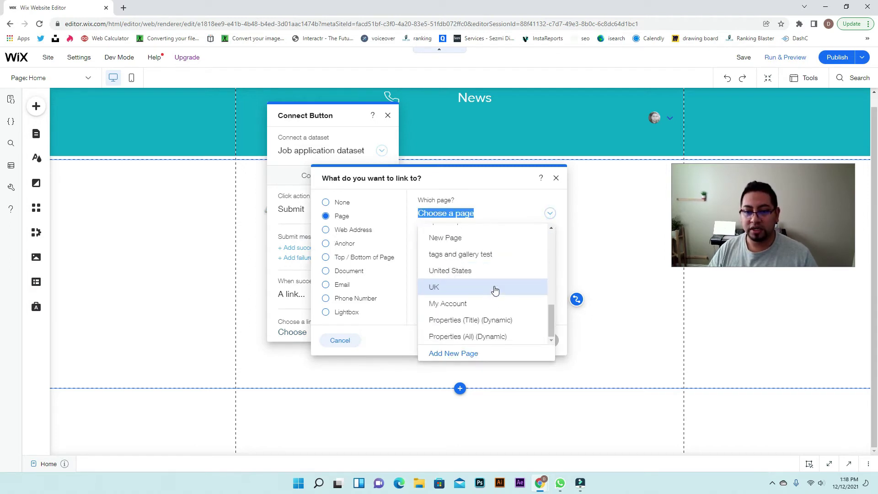
scroll(489, 302, up, 5)
click(511, 219)
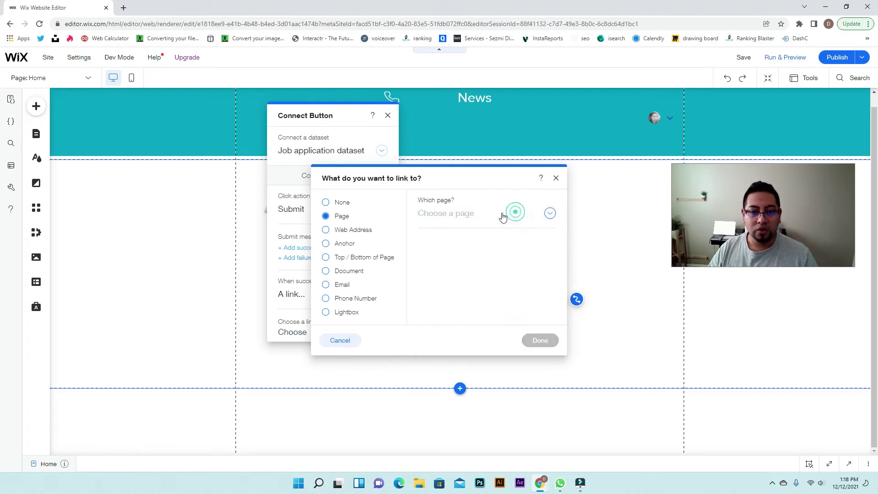
click(325, 231)
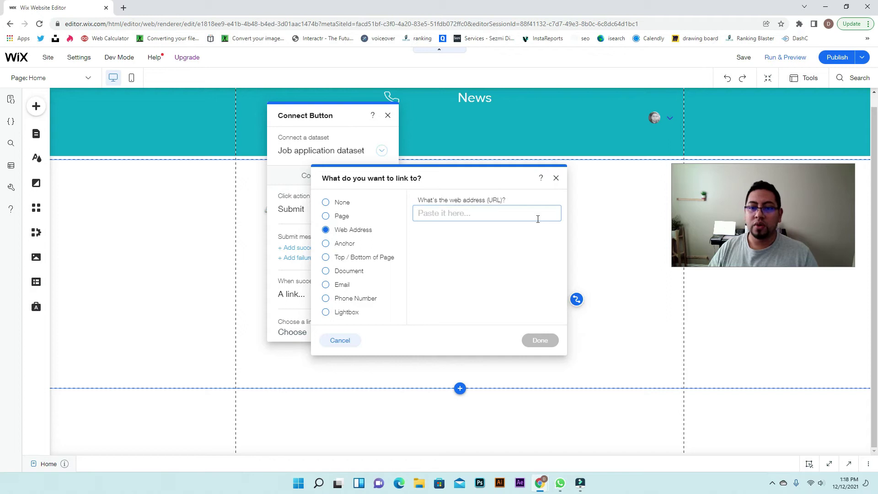
click(457, 214)
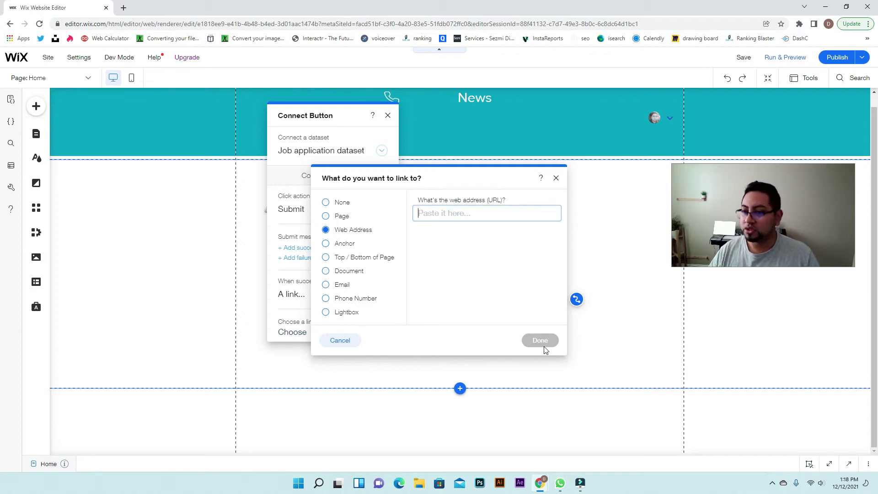
click(556, 177)
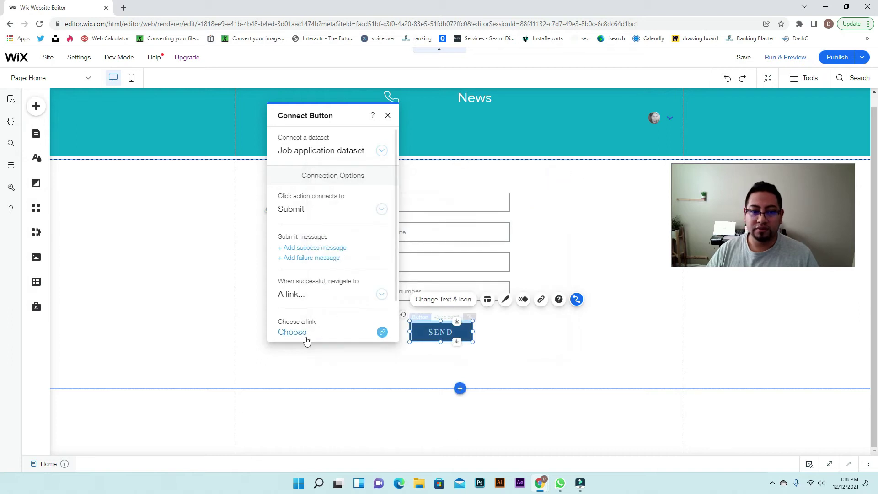
click(370, 294)
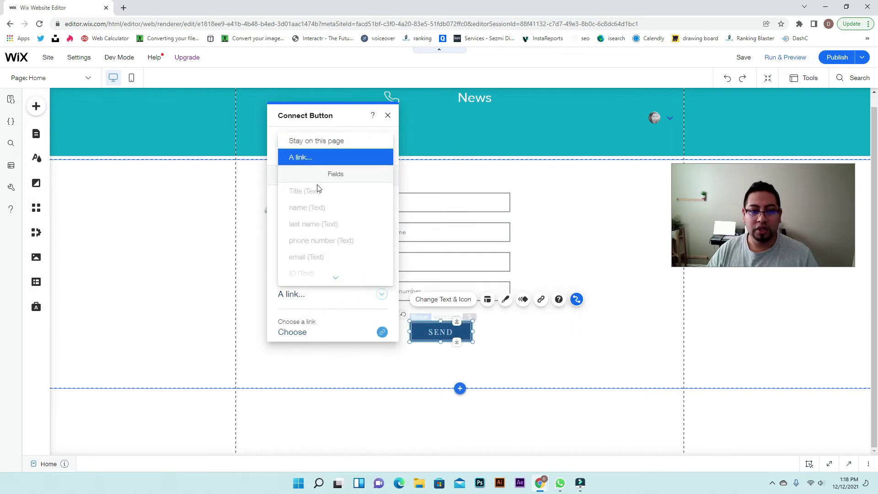
click(333, 142)
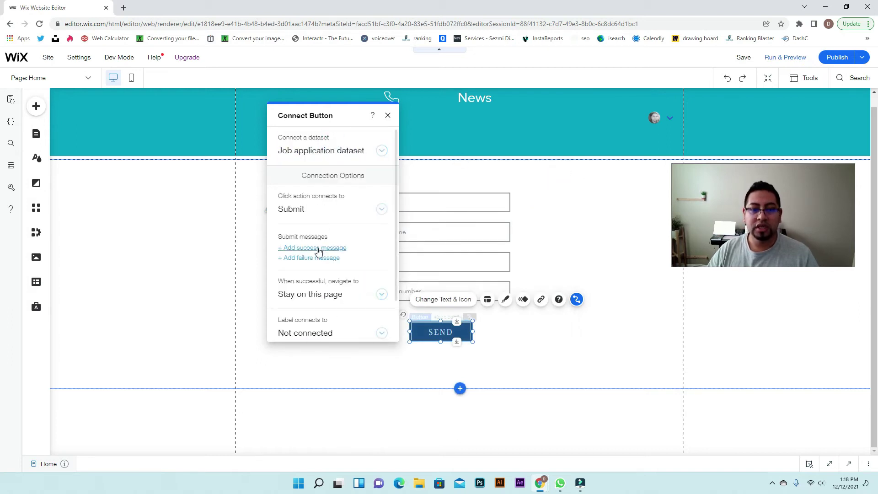
Add success and failure messages, placing success above SEND and failure below it
click(317, 248)
click(318, 257)
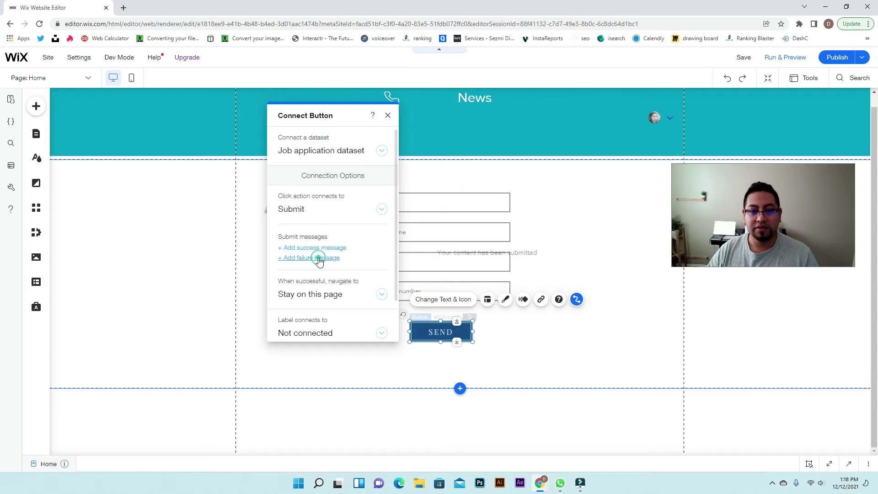
click(506, 254)
drag(505, 254, 488, 312)
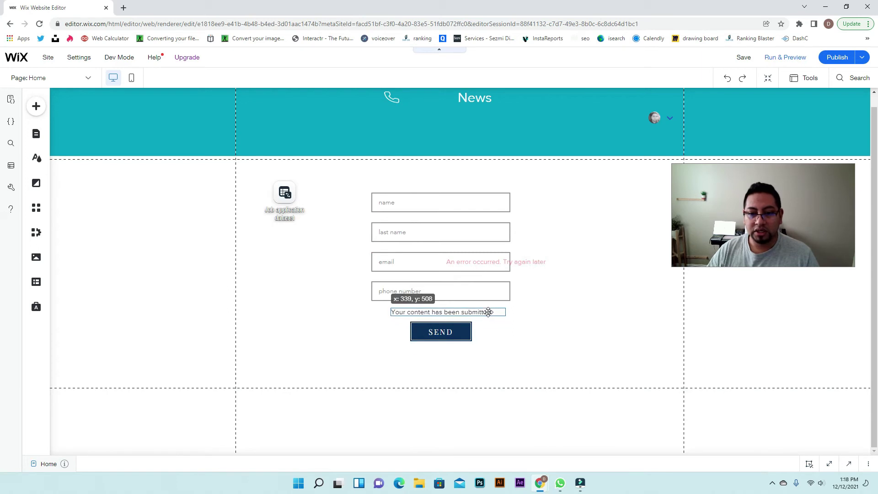
drag(534, 261, 475, 354)
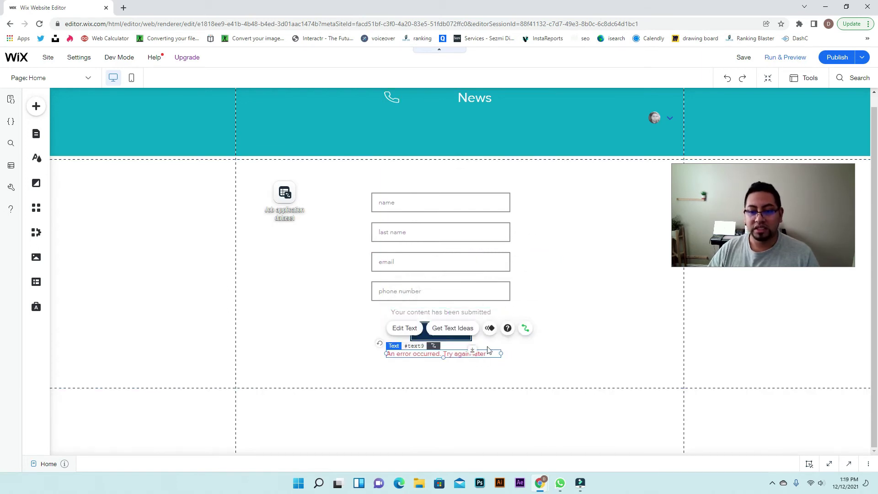
Republish the site and open the live version in a new tab
click(545, 295)
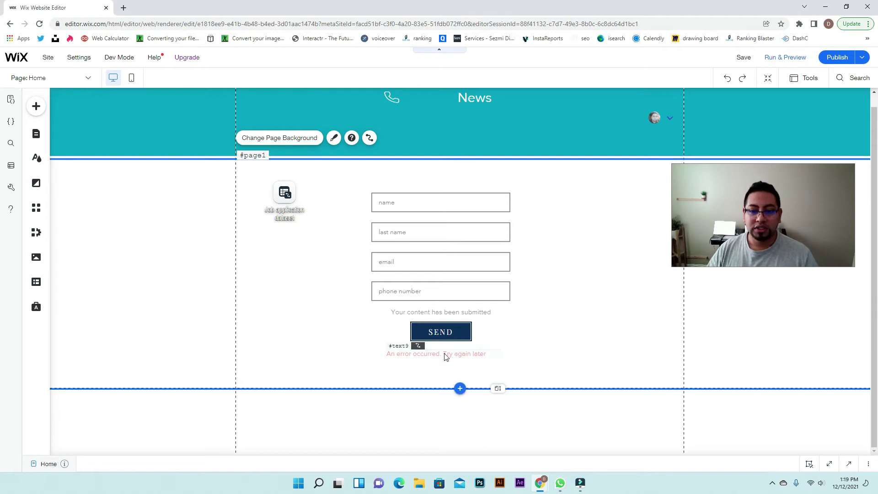
click(845, 58)
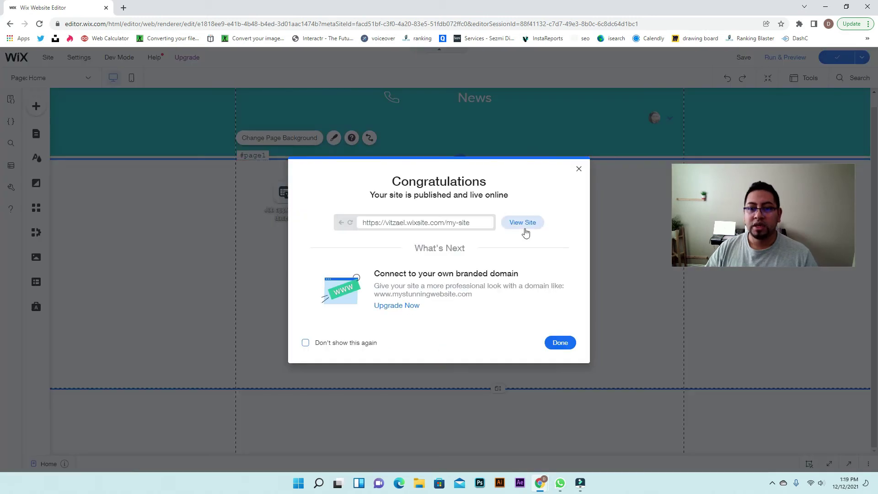
click(523, 224)
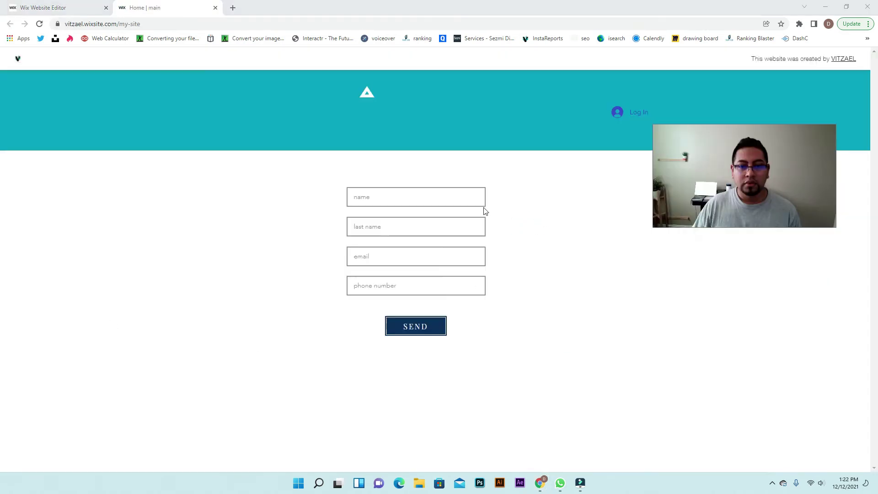
Enter a test first name and last name in the live form
click(482, 200)
text(vitzael)
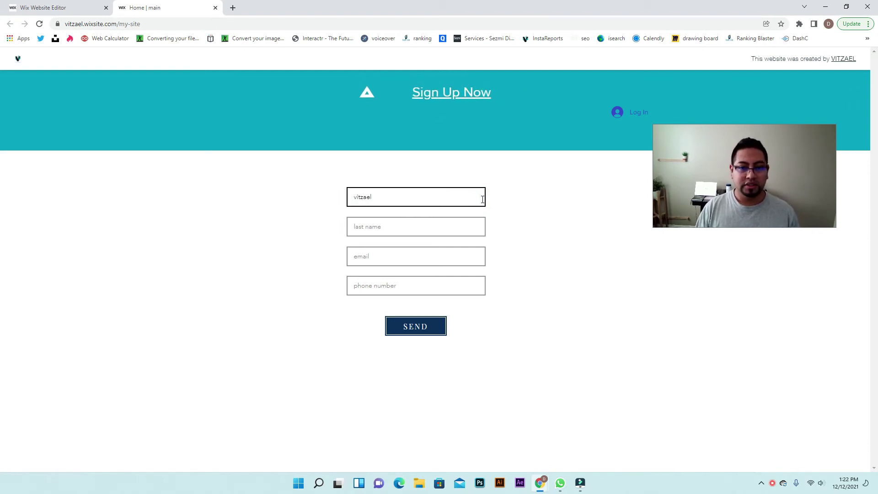
key(Tab)
text(vit)
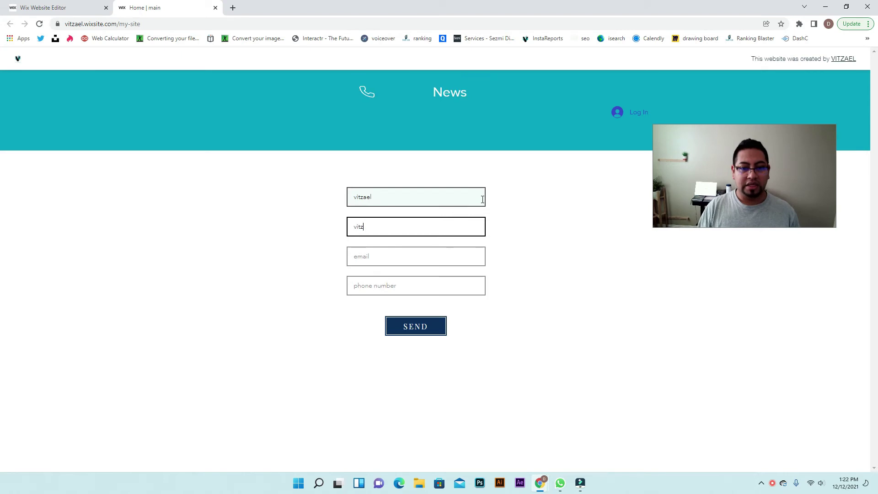
key(Tab)
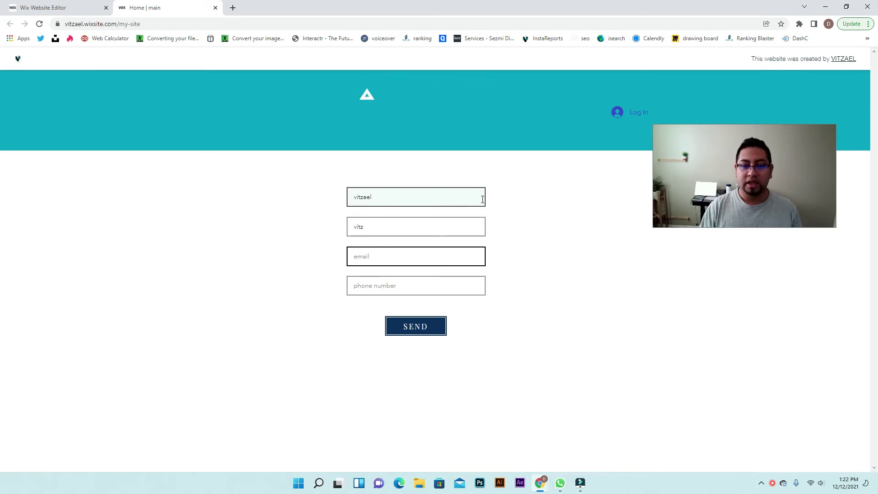
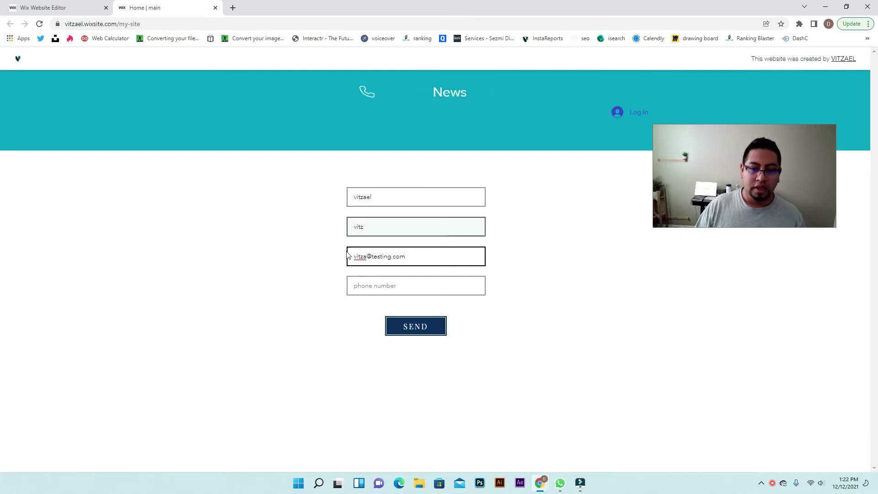
Fill in a test email and phone number, then submit the application
click(372, 292)
text(888)
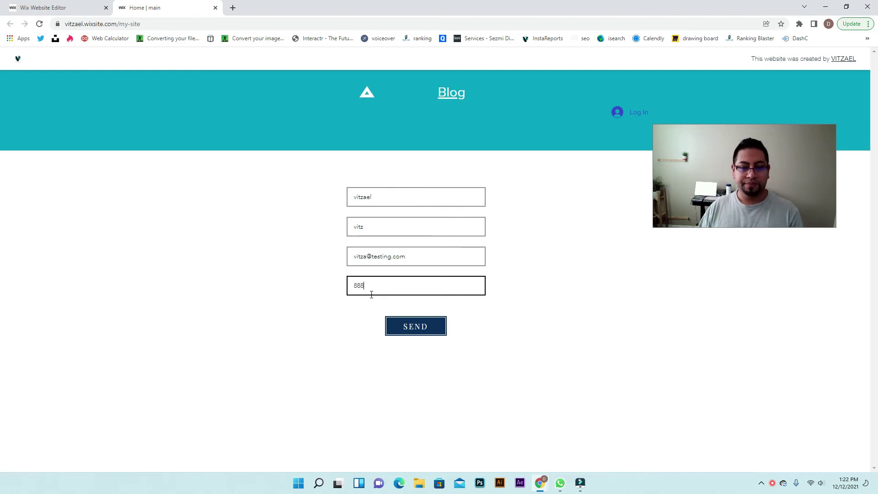
text(-888-8888)
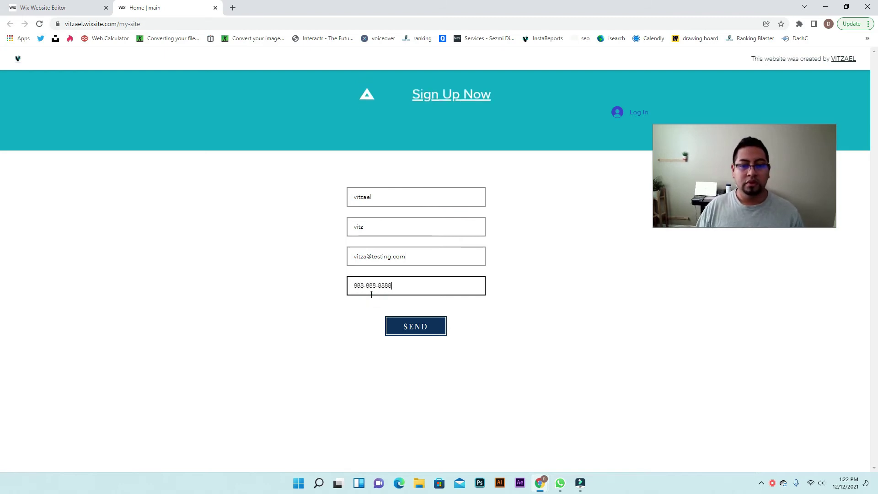
click(426, 336)
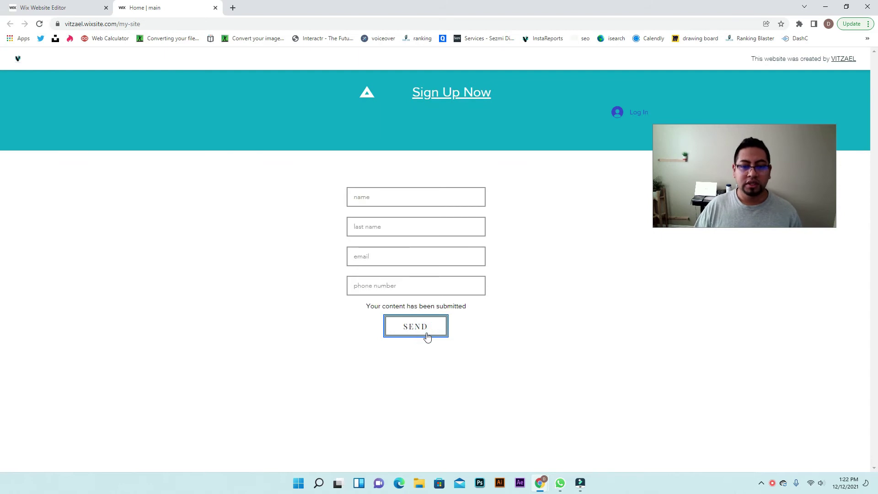
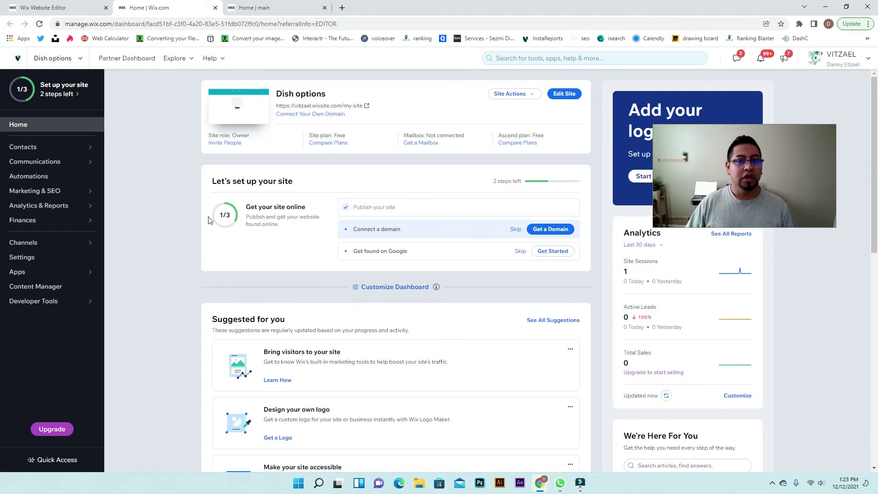
Go to the site's Automations page and start a new automation
click(37, 178)
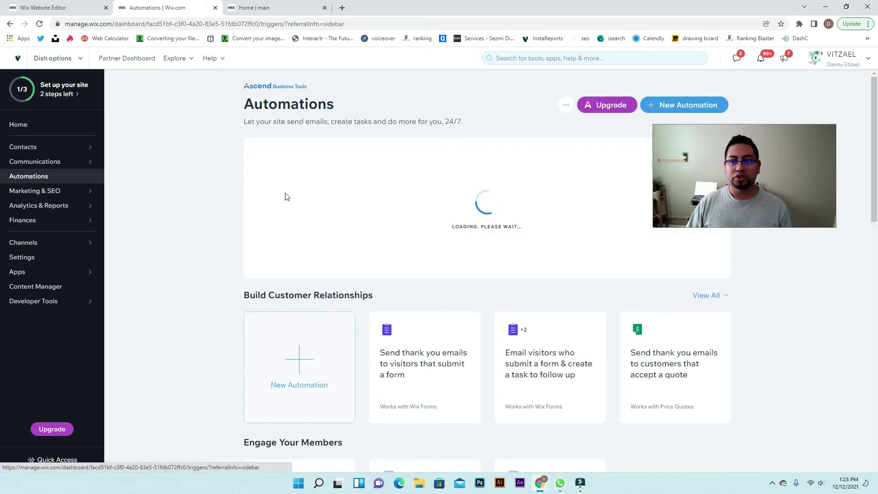
drag(782, 164, 786, 354)
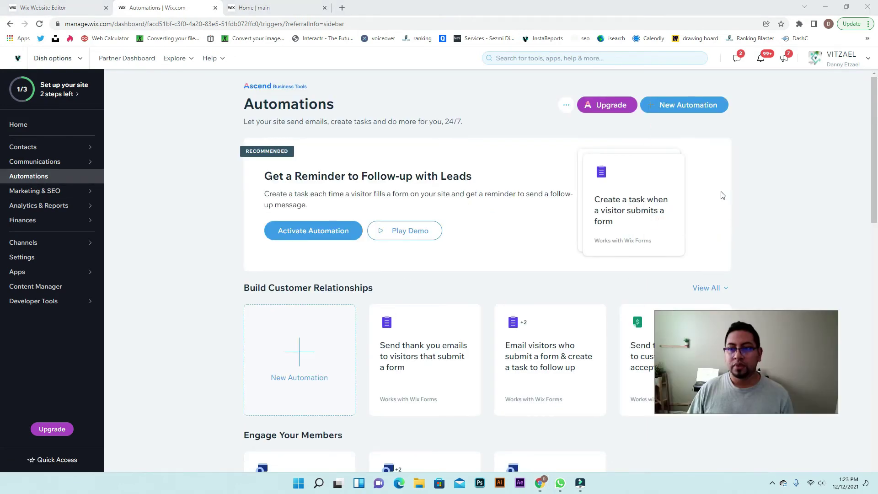
click(702, 108)
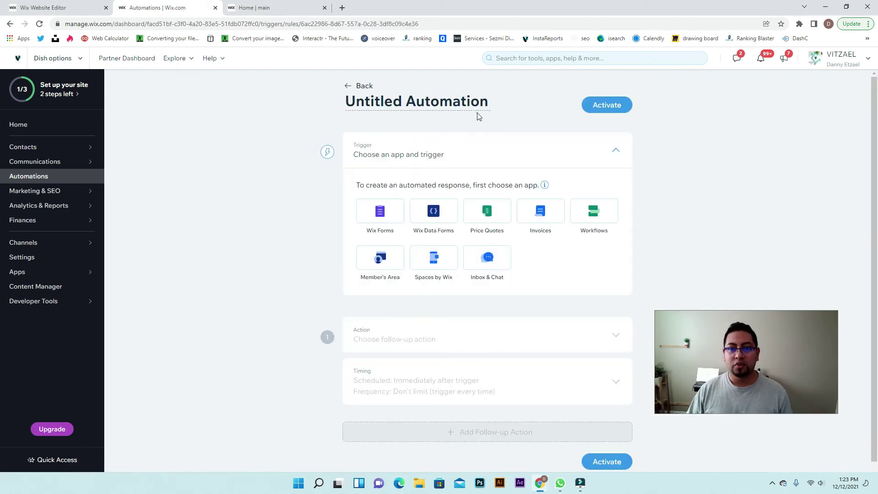
Title the automation 'job application' and use the Wix Data Forms form-submission trigger
click(474, 103)
text(job)
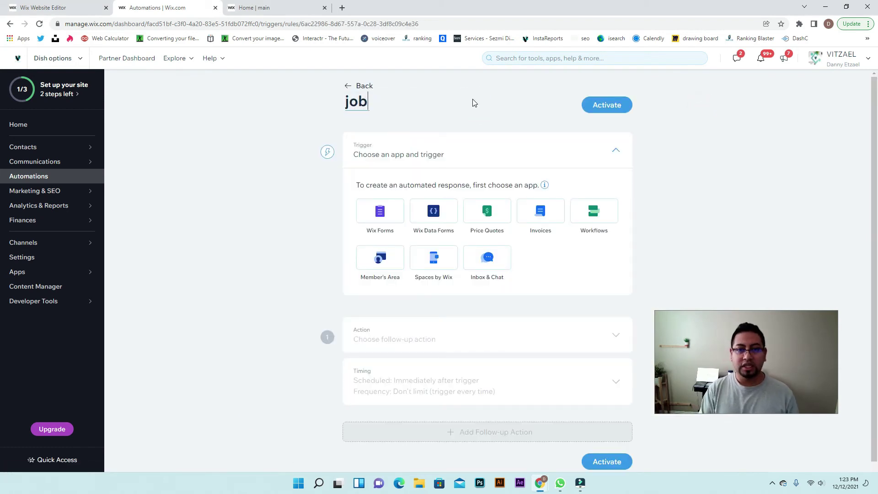
text( application)
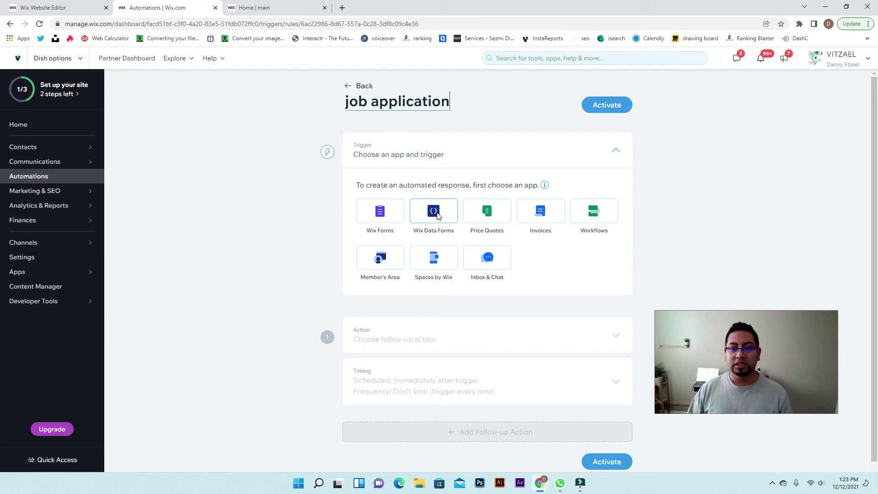
click(437, 216)
scroll(439, 217, down, 2)
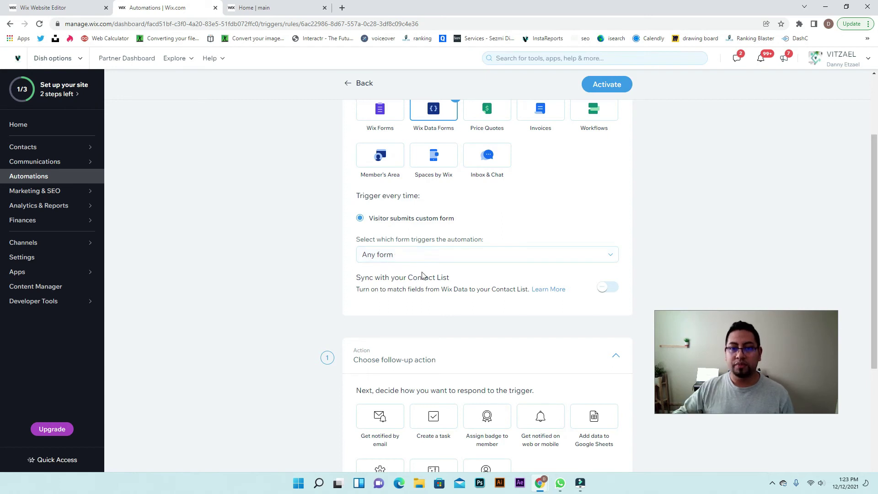
click(396, 266)
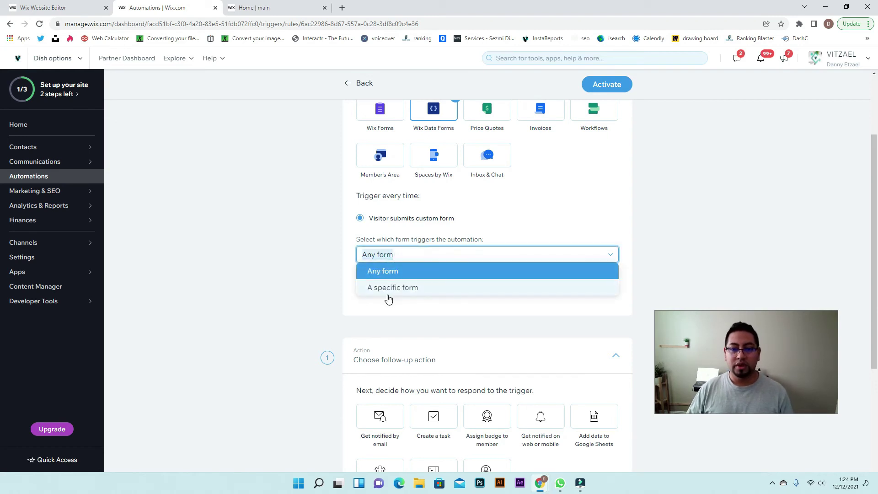
Limit the trigger to the 'Home - submit into jobapplication collection' form and pick Get notified by email
click(389, 288)
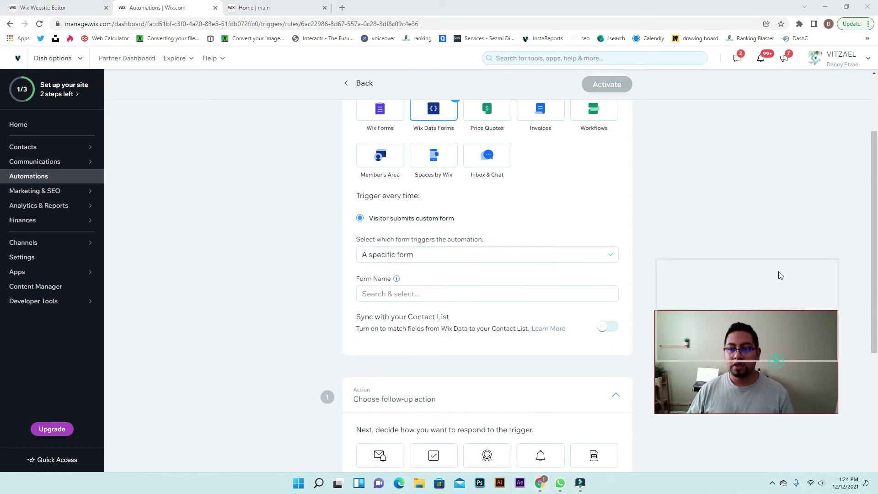
click(414, 294)
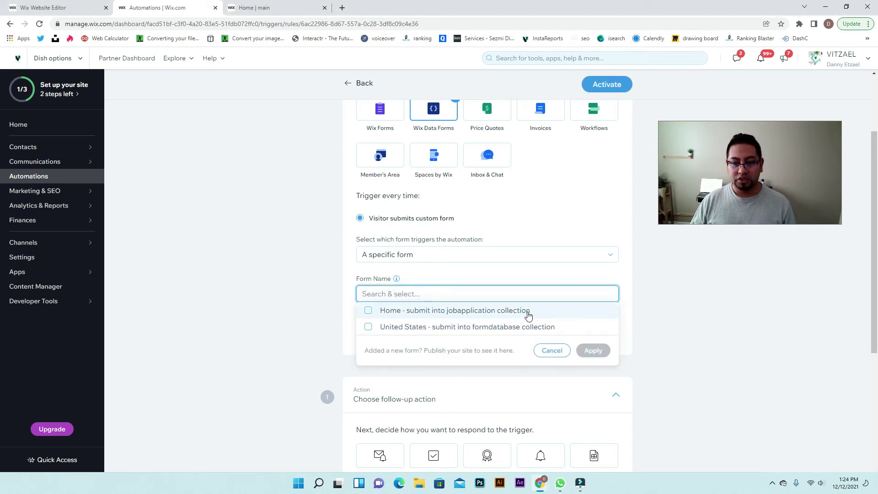
click(369, 311)
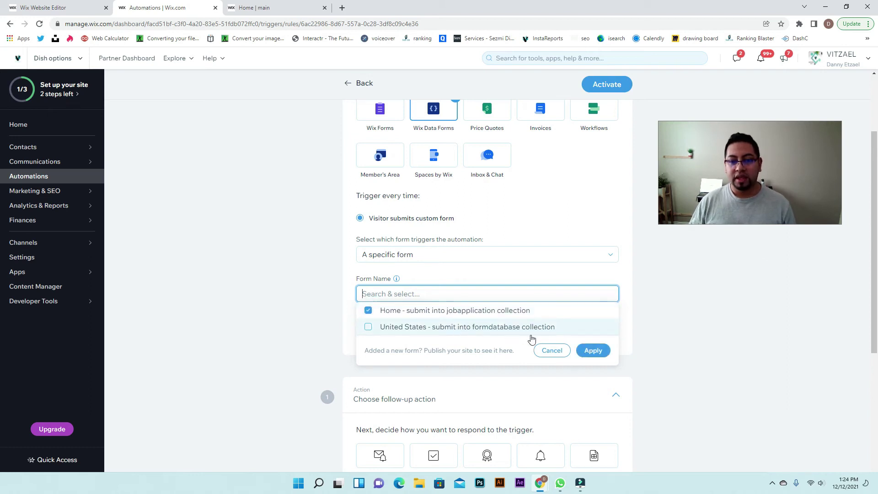
click(588, 352)
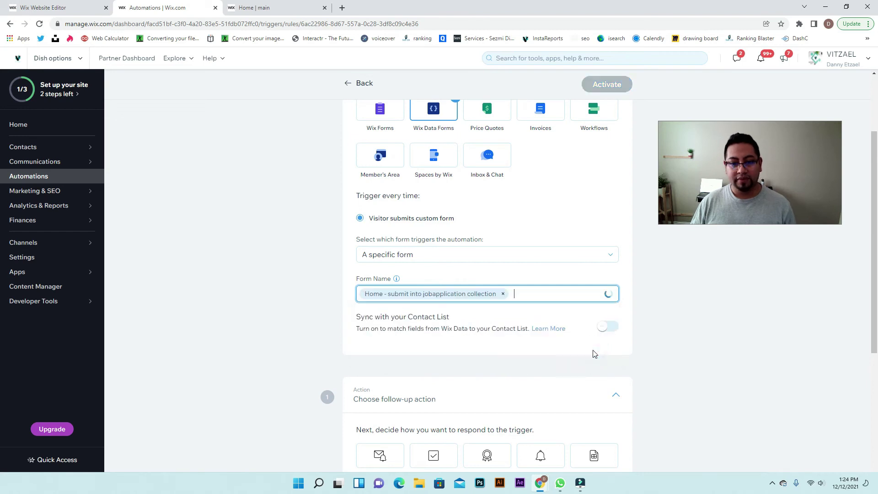
scroll(585, 394, down, 3)
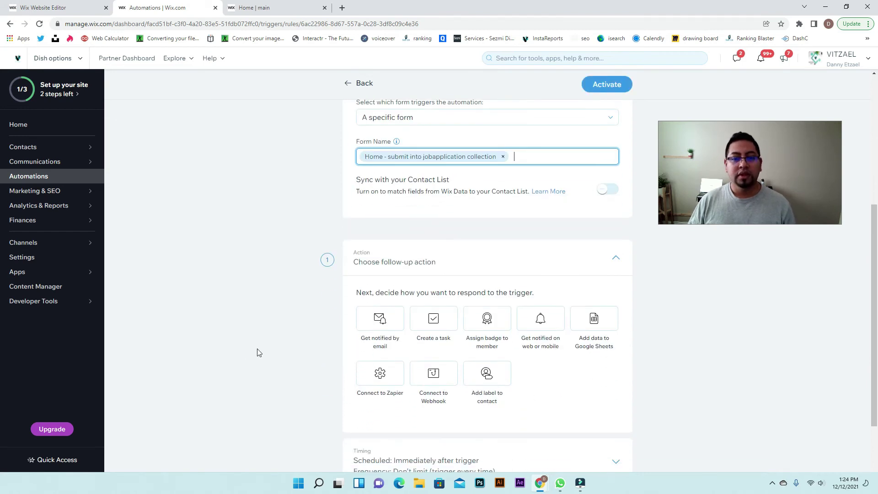
click(382, 320)
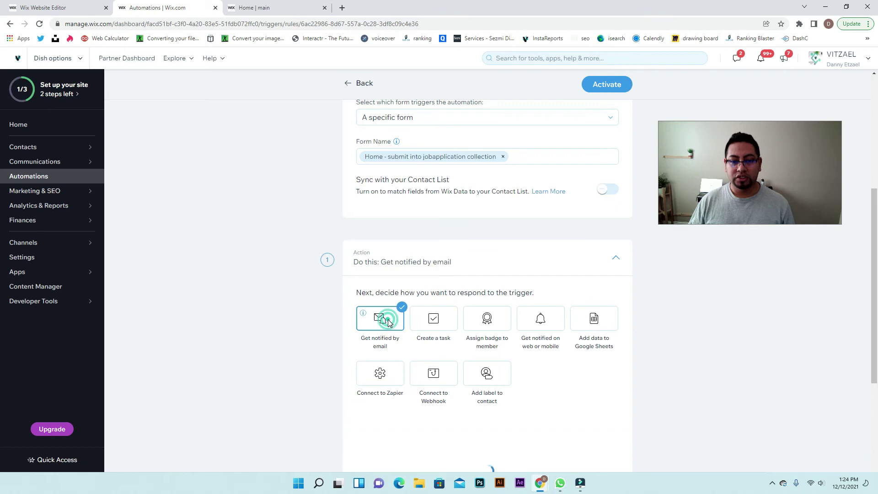
scroll(420, 329, down, 5)
scroll(419, 329, up, 2)
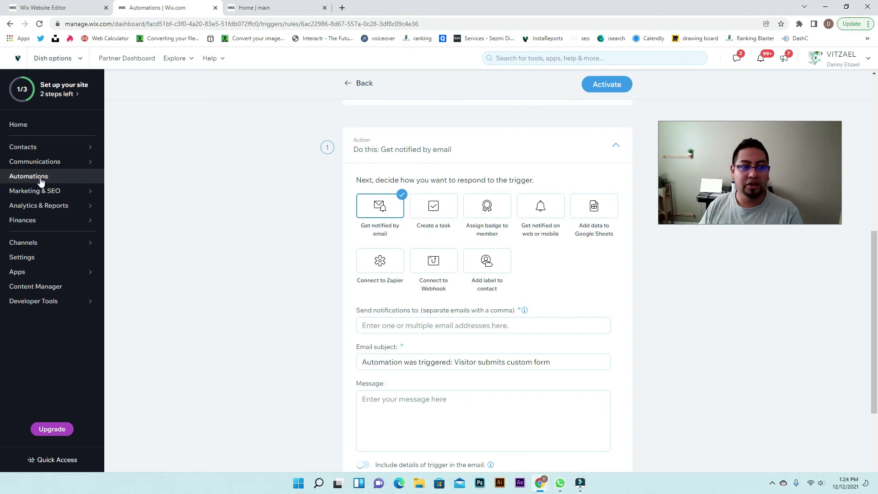
mouse_move(47, 194)
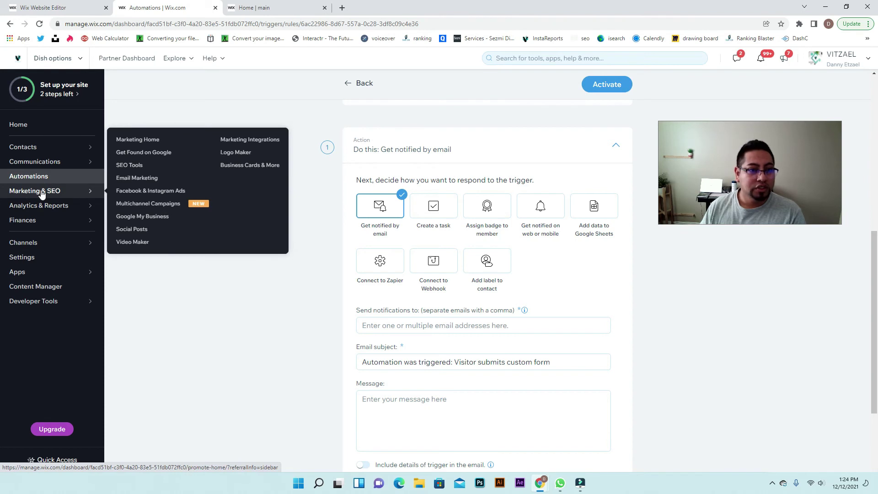
mouse_move(48, 166)
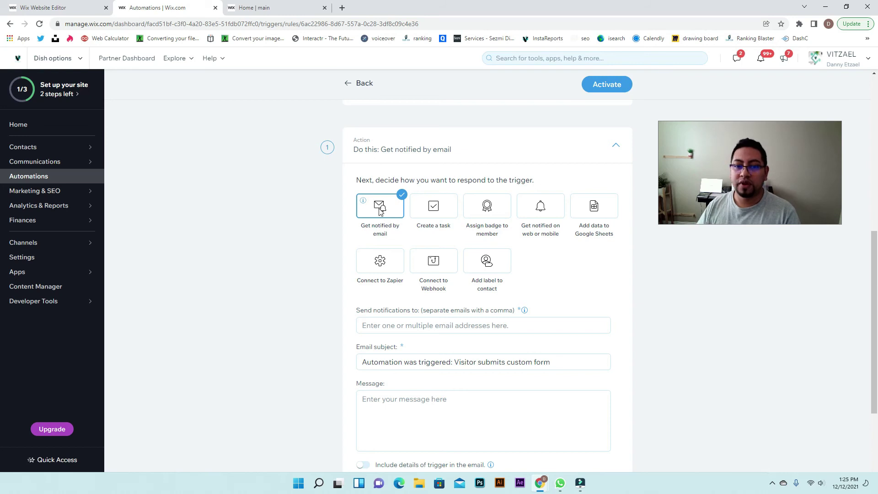
scroll(379, 210, down, 2)
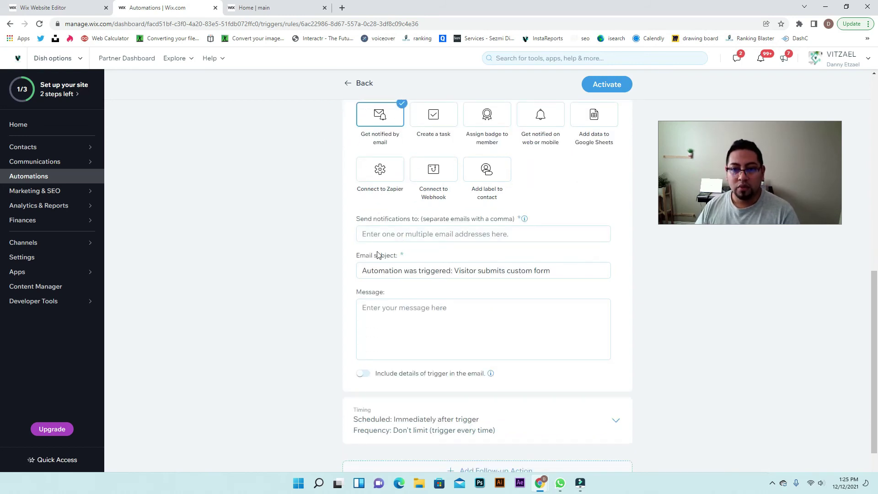
scroll(487, 267, up, 2)
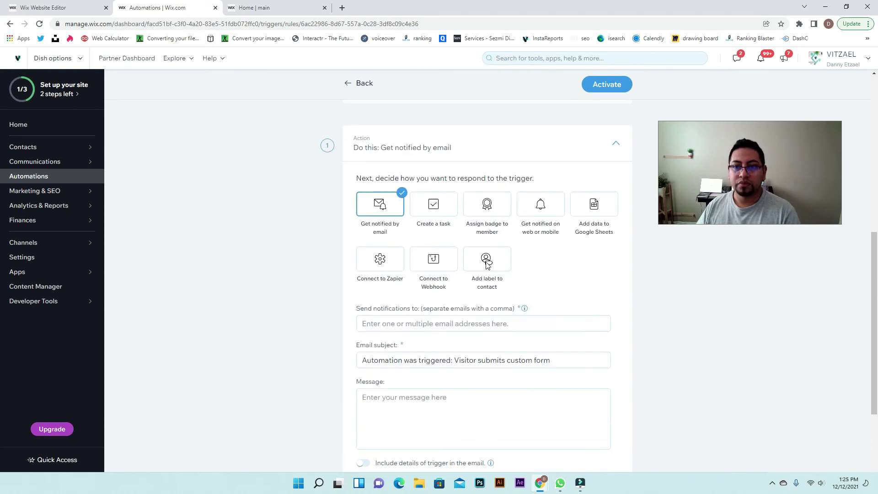
click(427, 324)
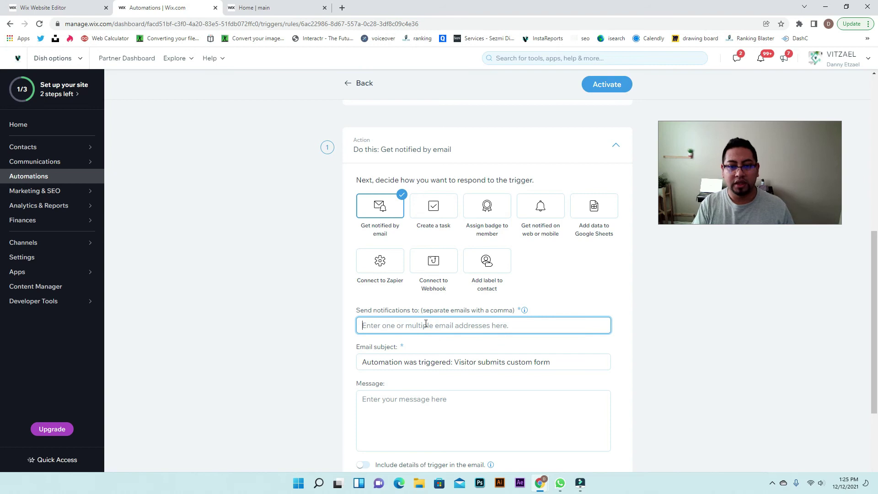
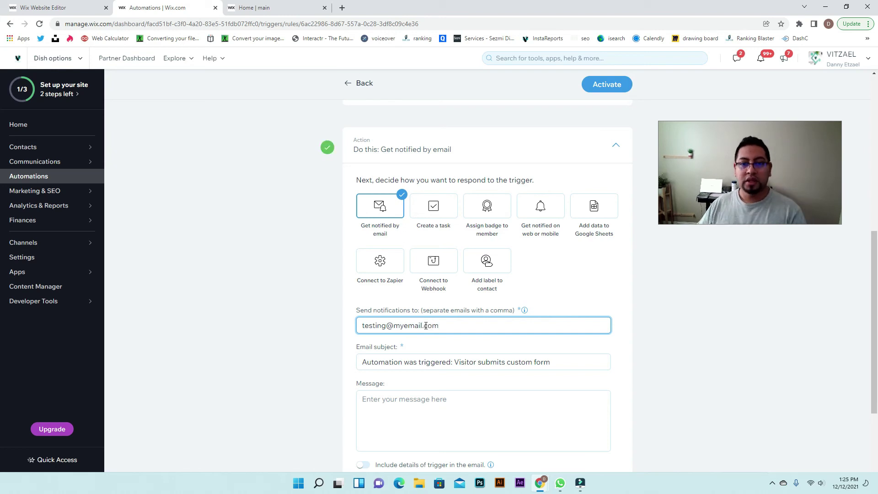
Enter the test email address as the notification recipient
scroll(458, 292, down, 3)
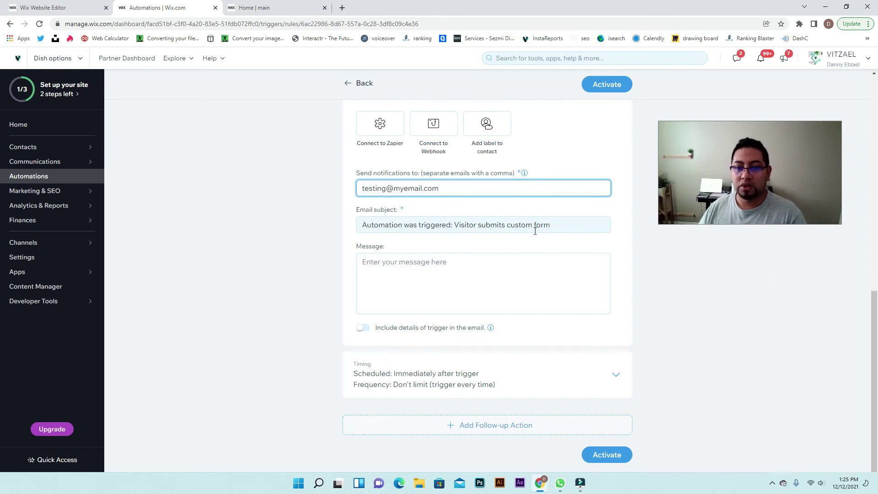
triple_click(567, 224)
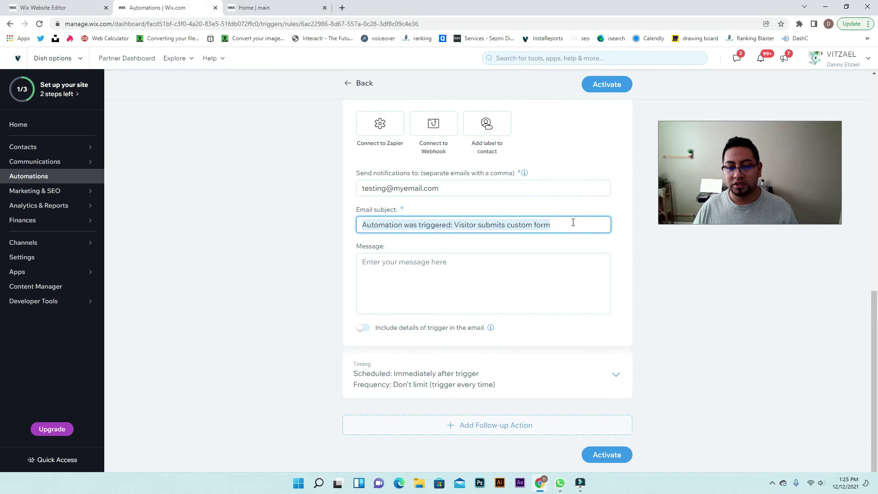
Change the notification email subject to 'new job application'
click(573, 222)
key(BackSpace)
text(\)
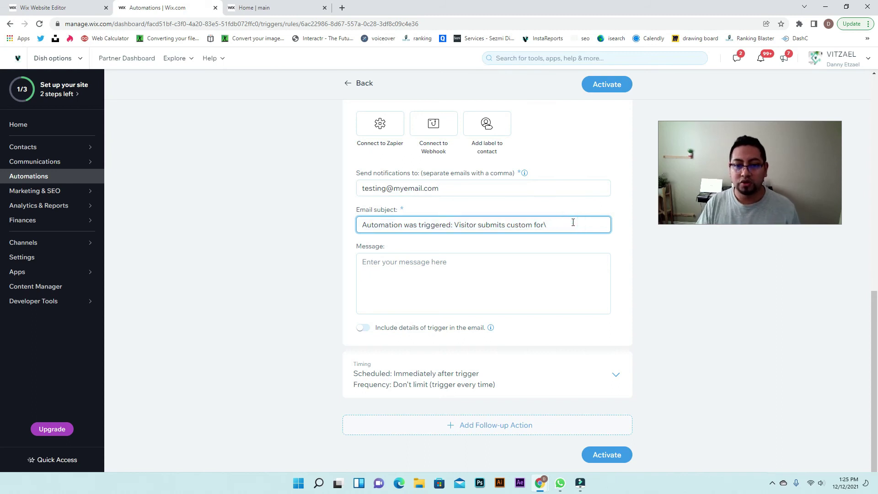
key(BackSpace)
key(BackSpace)
key(BackSpace)
key(BackSpace)
key(BackSpace)
key(BackSpace)
key(BackSpace)
key(BackSpace)
key(BackSpace)
key(BackSpace)
key(BackSpace)
key(BackSpace)
key(BackSpace)
key(BackSpace)
key(BackSpace)
key(BackSpace)
key(BackSpace)
key(BackSpace)
key(BackSpace)
key(BackSpace)
key(BackSpace)
key(BackSpace)
key(BackSpace)
key(ctrl+shift+Left)
key(ctrl+shift+Left)
key(ctrl+shift+Left)
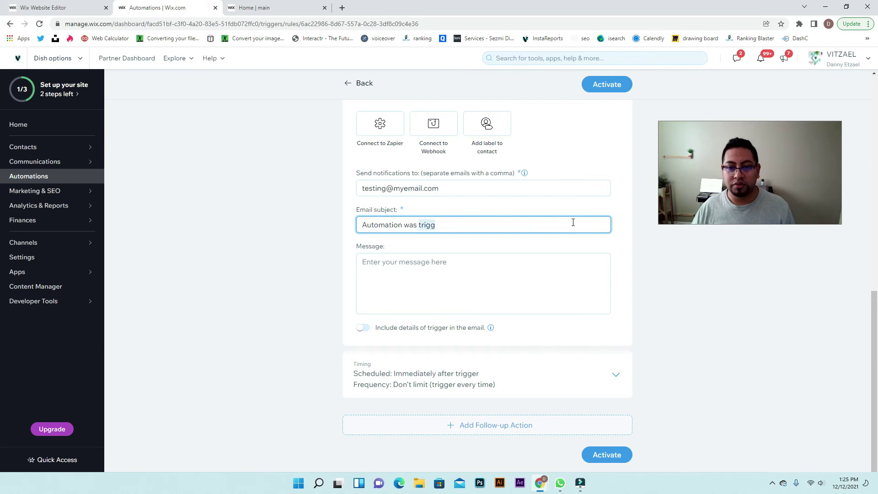
text(new job application)
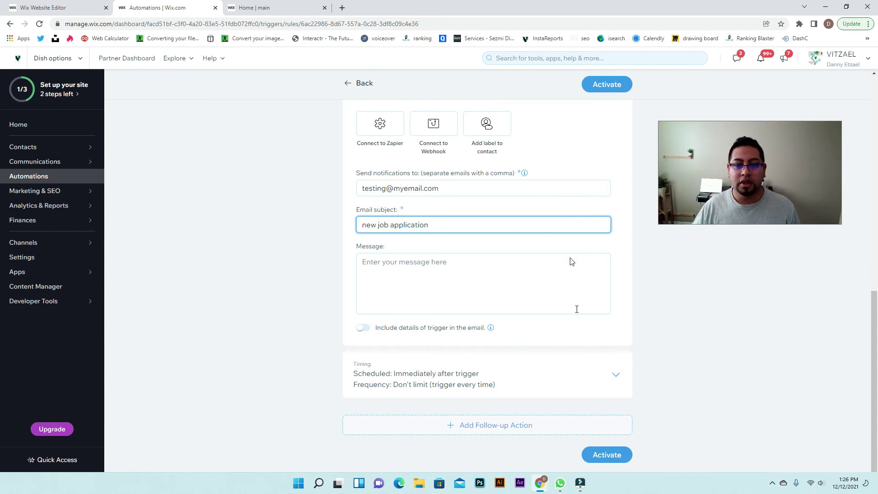
Write the message 'a new submission has been completed please verify information'
click(529, 293)
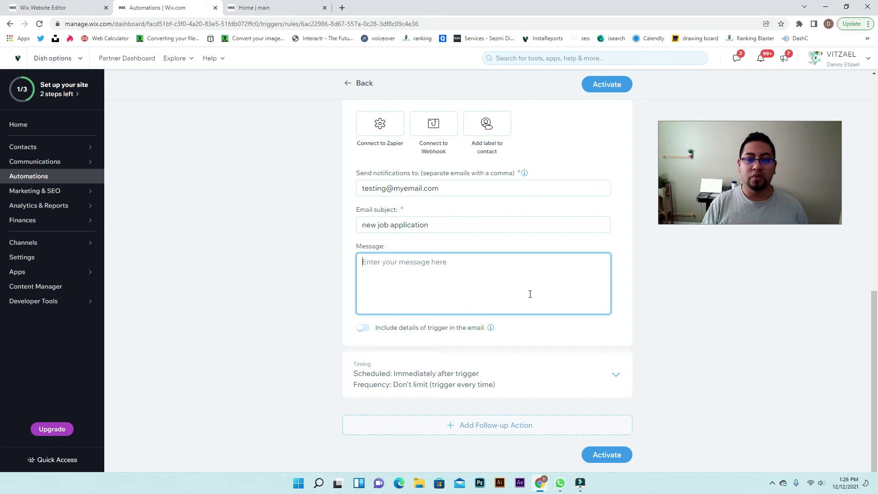
text(a new sub)
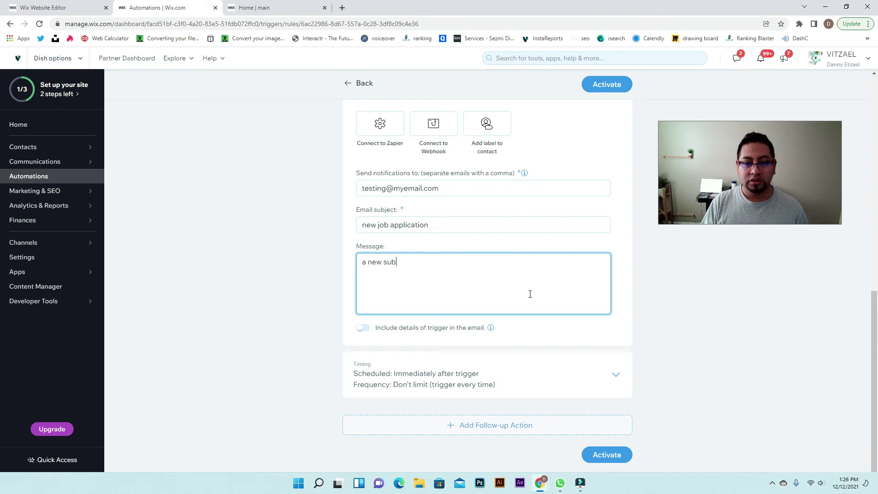
text(mission has bee)
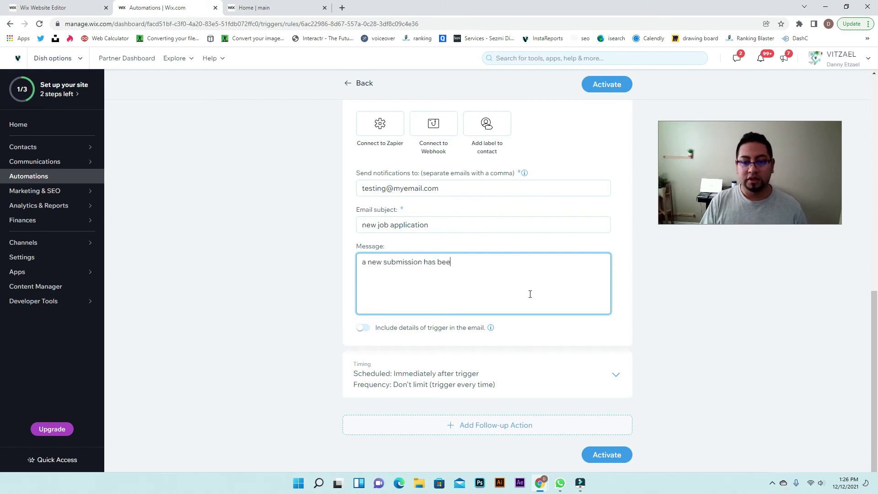
text(n completed please ve)
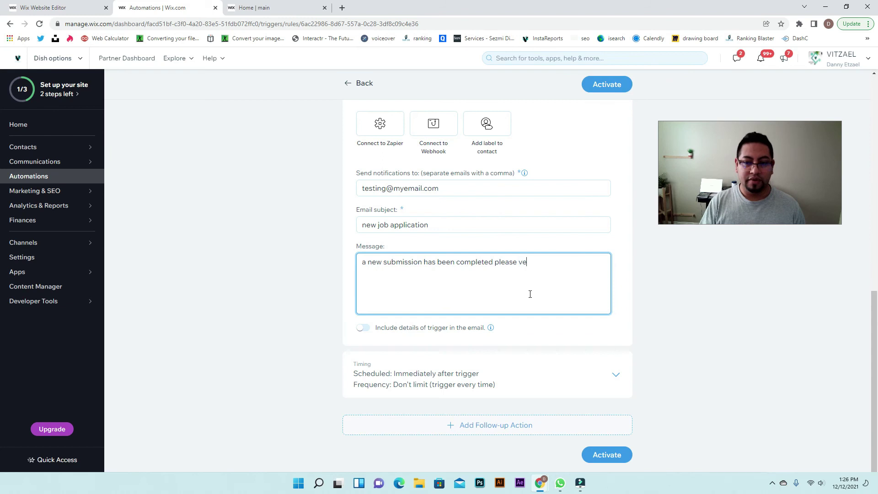
text(rify information)
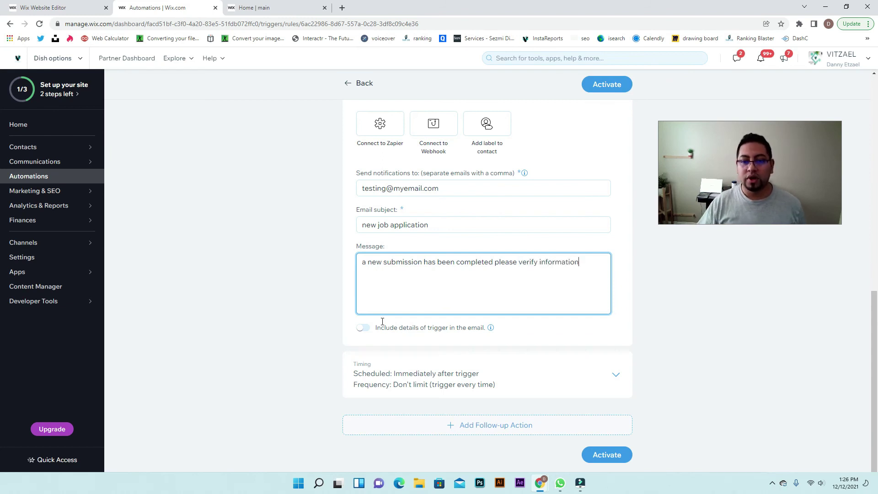
click(611, 376)
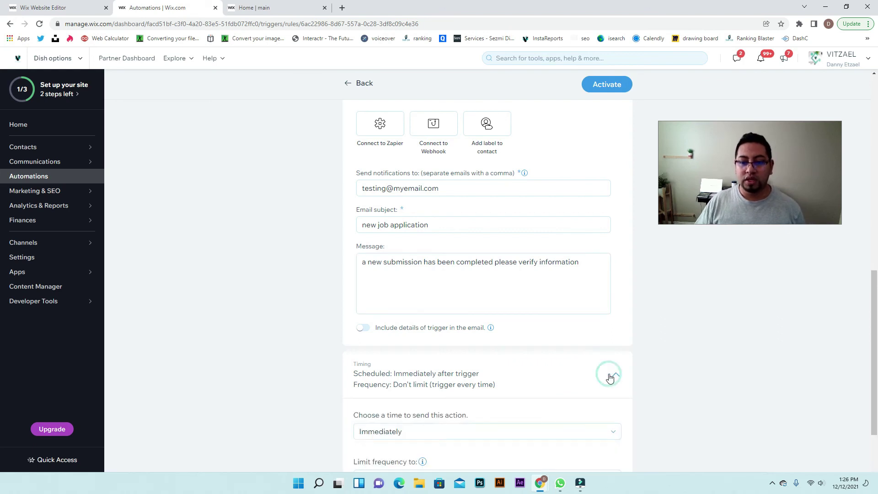
Activate the job application automation and switch to the published site's tab
scroll(611, 377, down, 2)
scroll(611, 378, down, 1)
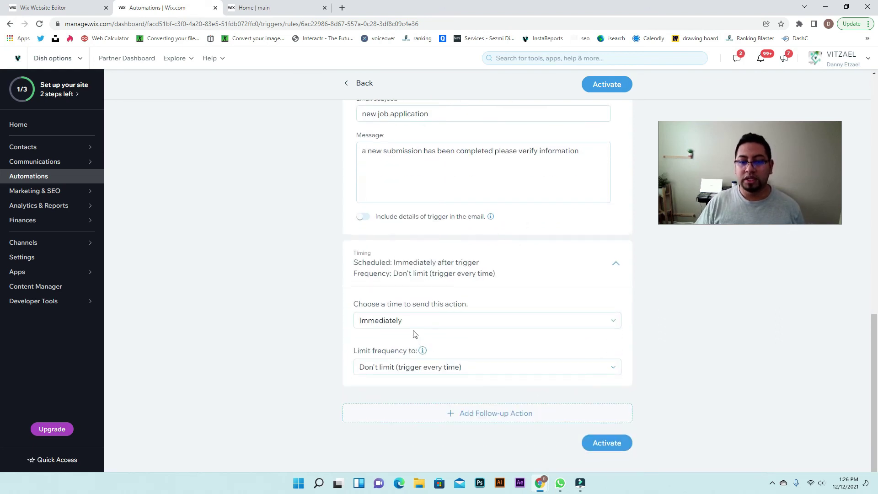
click(619, 445)
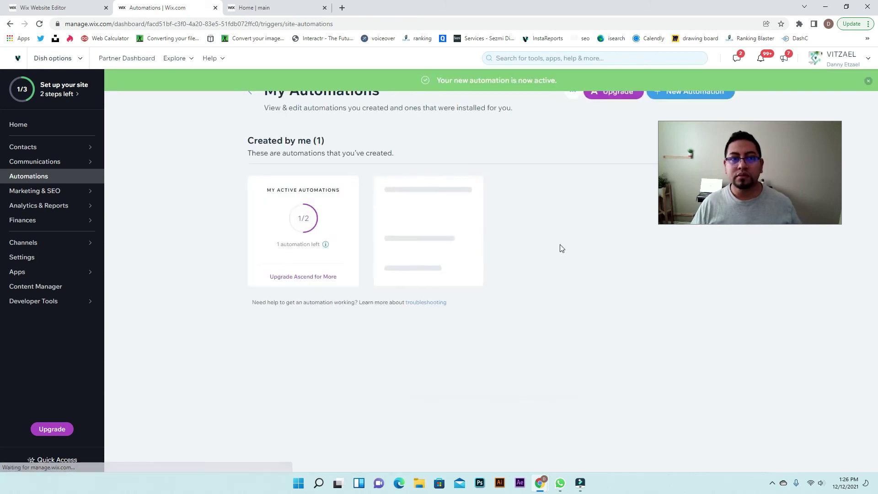
click(303, 11)
Fill the sign-up form with a test name, last name, email and phone, then send it
click(419, 204)
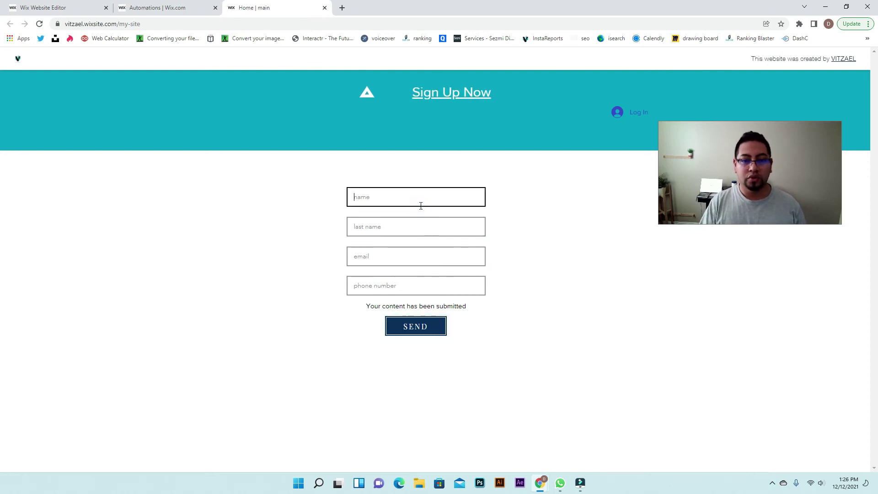
text(VITZ)
key(Tab)
text(VITZ)
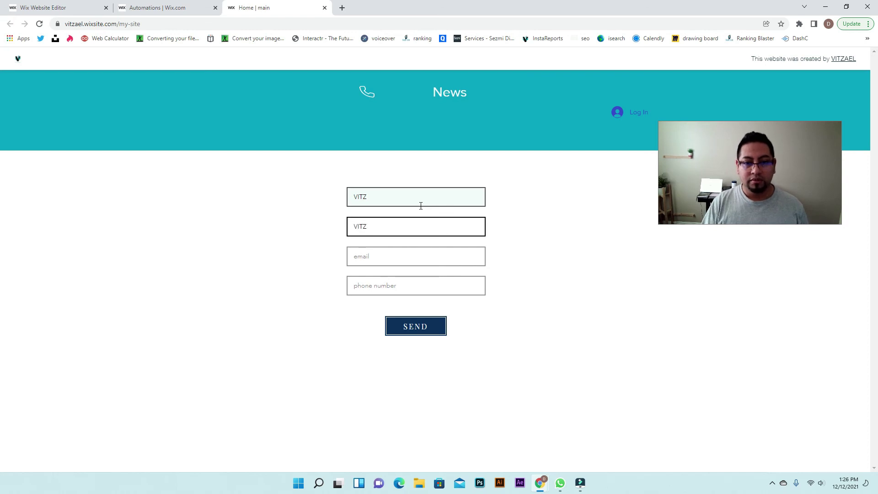
key(Tab)
key(Tab)
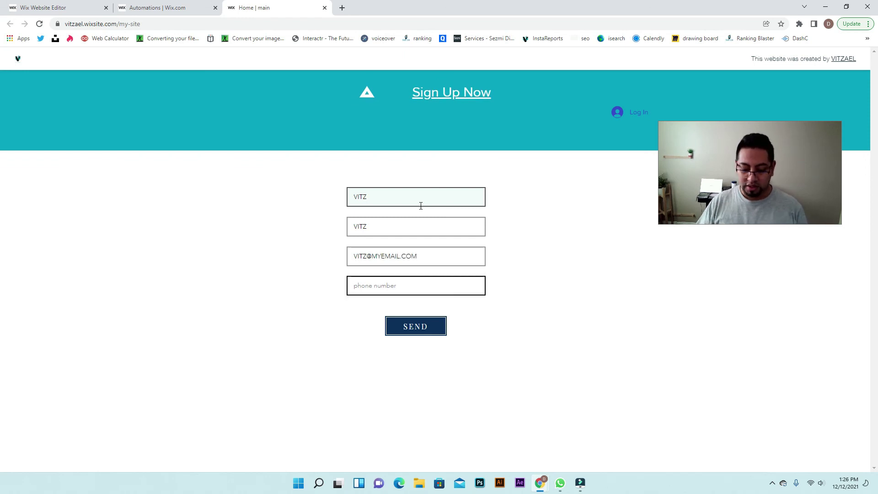
text(888-888-8888)
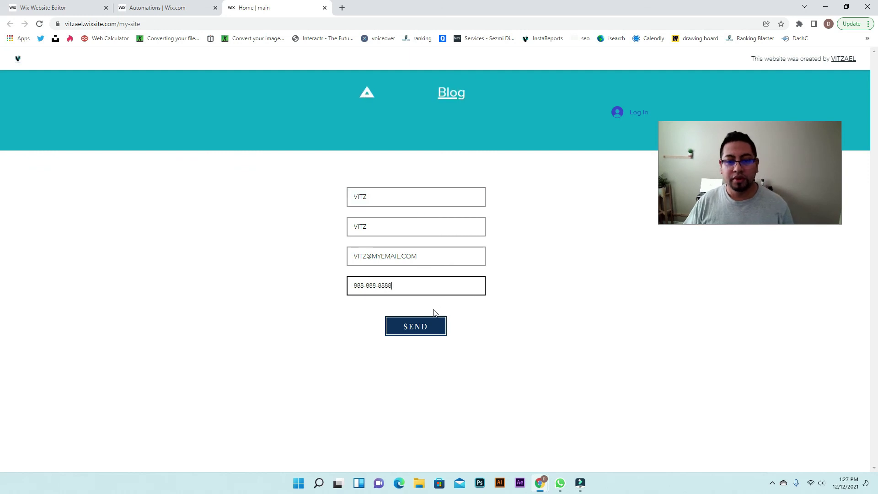
click(412, 328)
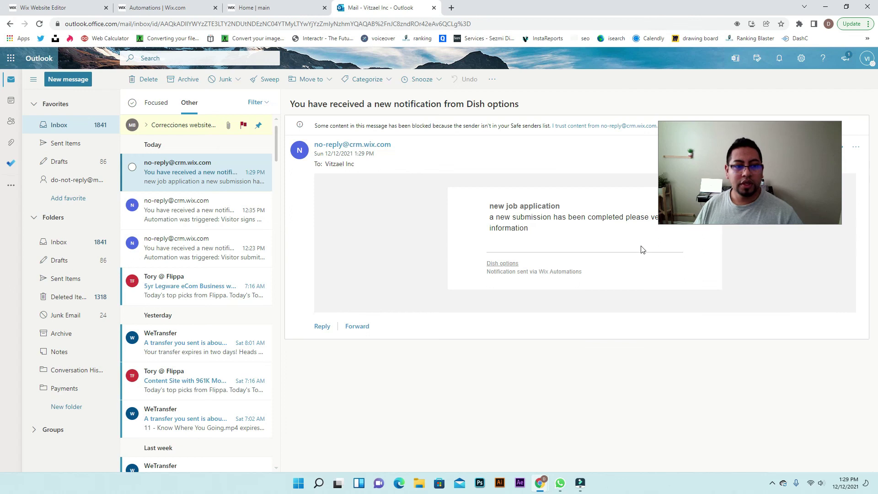
Check the Outlook email shows 'new job application' and the verify message, then return to automations
drag(793, 153, 805, 313)
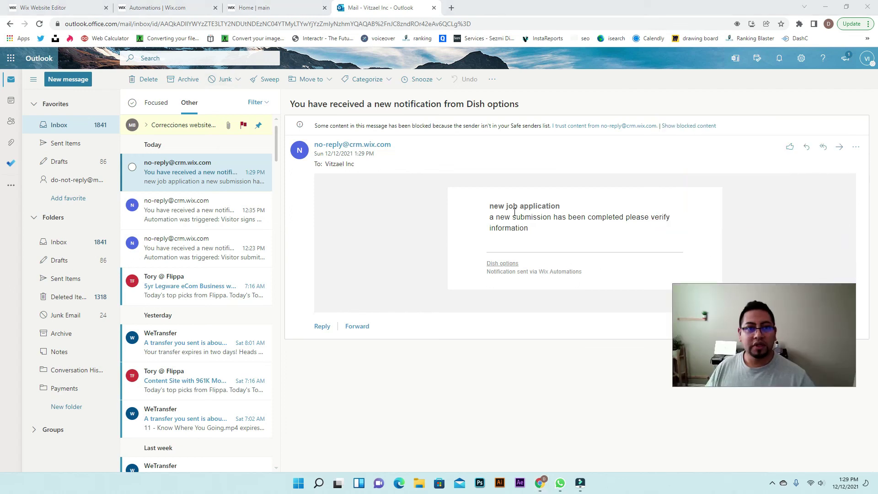
click(302, 7)
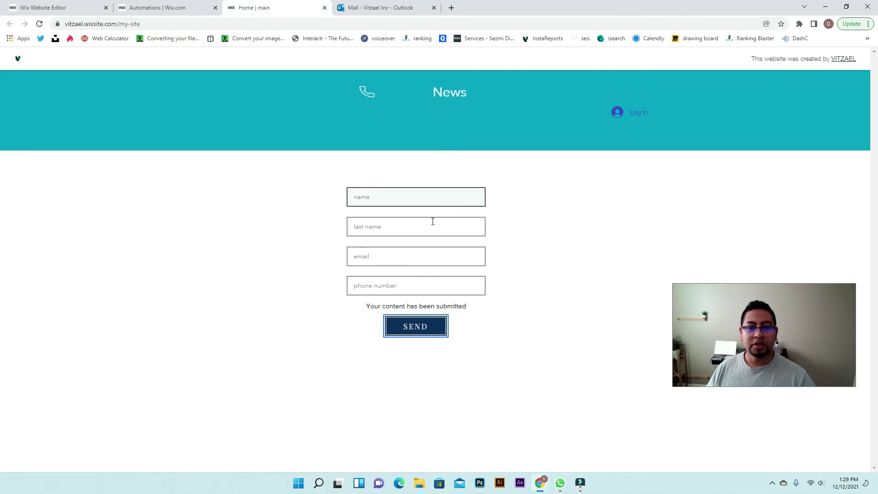
click(414, 7)
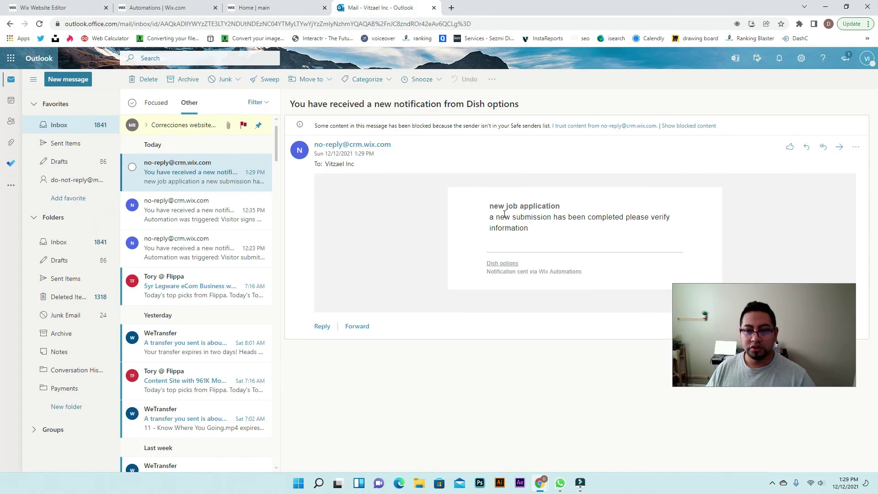
drag(491, 209, 558, 206)
drag(497, 217, 668, 236)
click(624, 239)
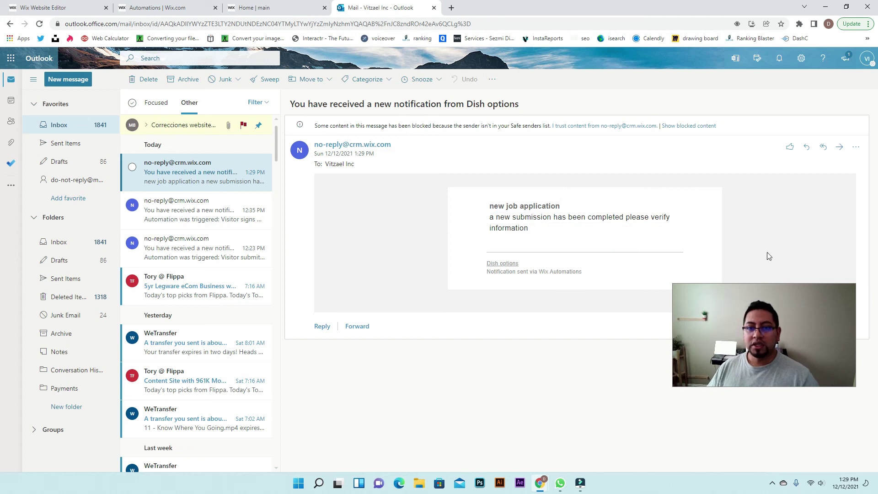
click(287, 8)
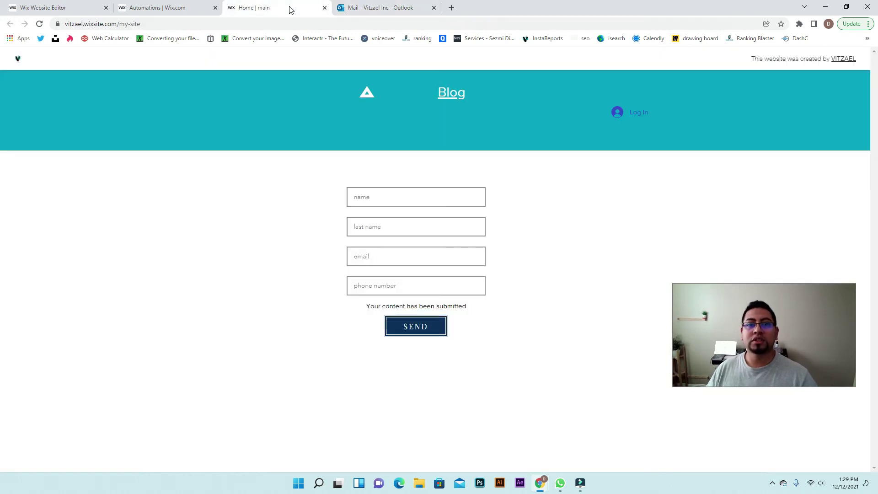
click(169, 7)
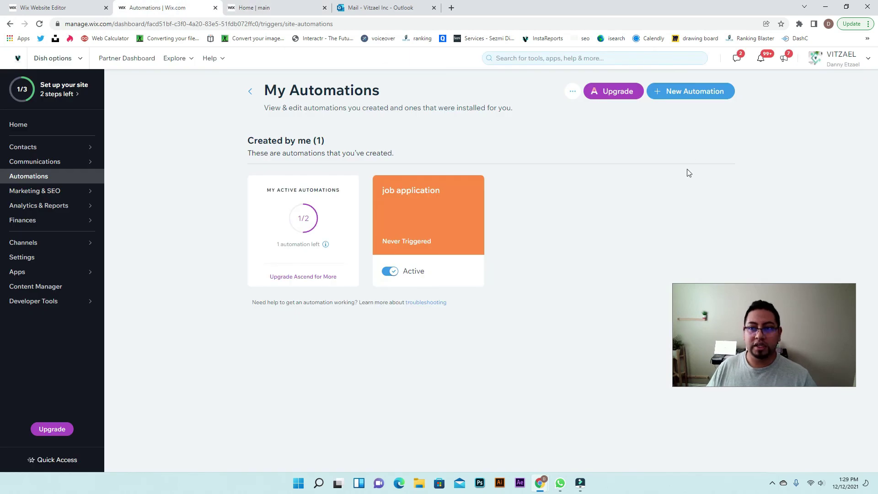
Create a 'new member' Member's Area automation on visitor sign-up that sends email to the contact
click(682, 94)
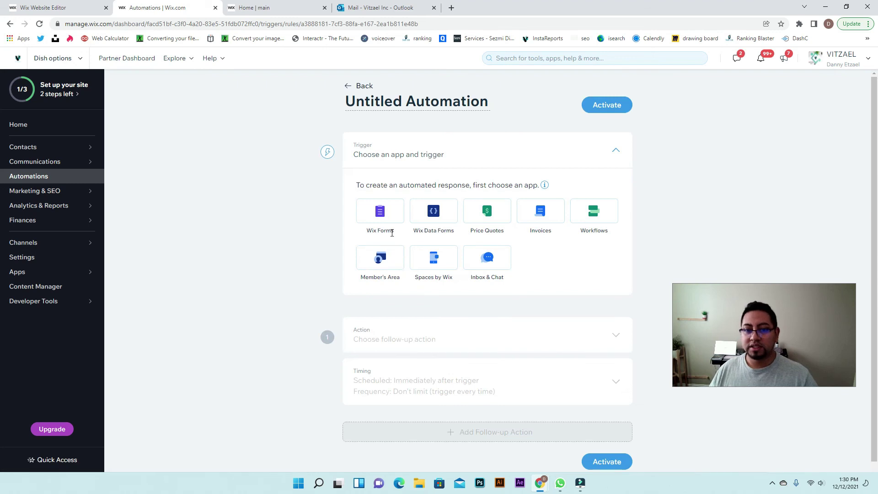
click(384, 269)
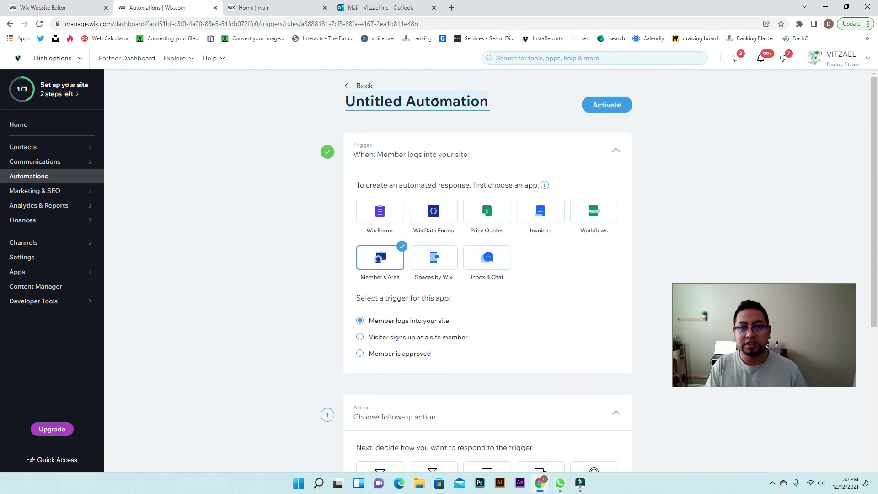
text(new mb)
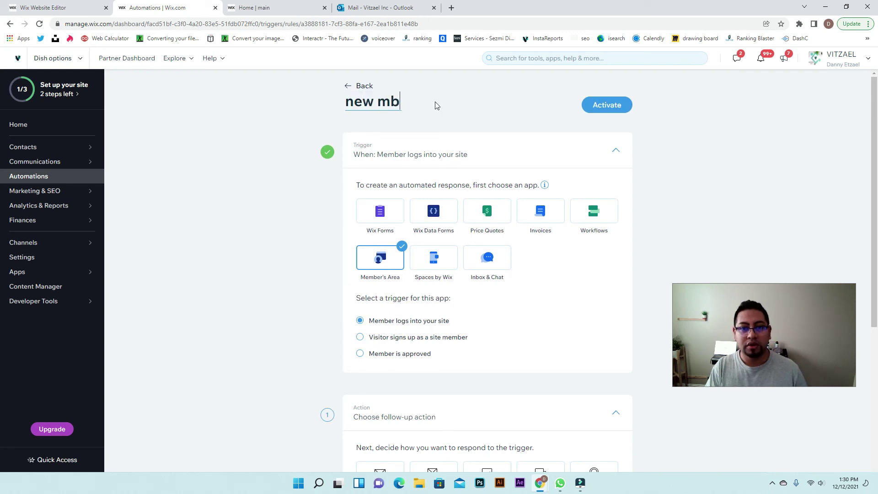
key(BackSpace)
text(ember)
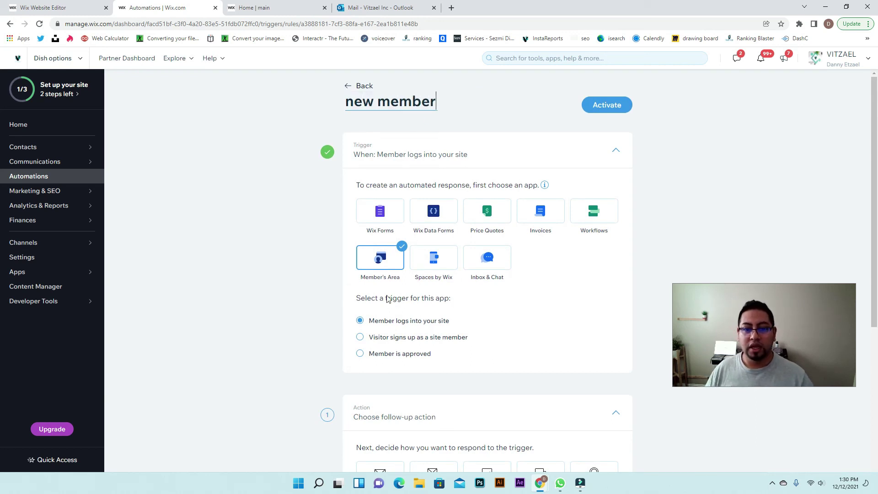
scroll(387, 298, down, 2)
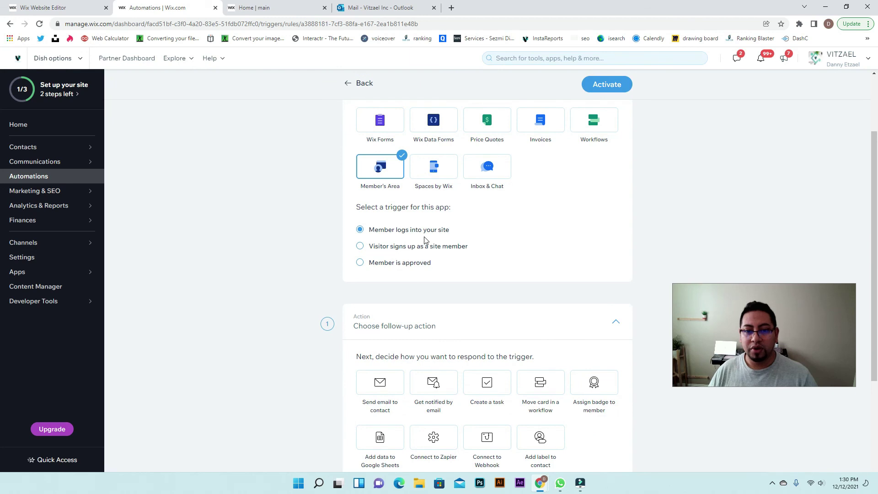
click(363, 247)
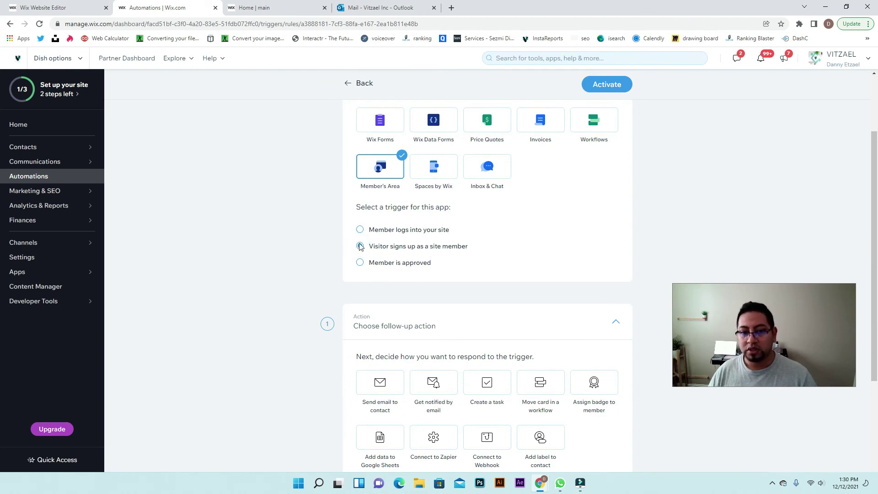
scroll(379, 248, down, 3)
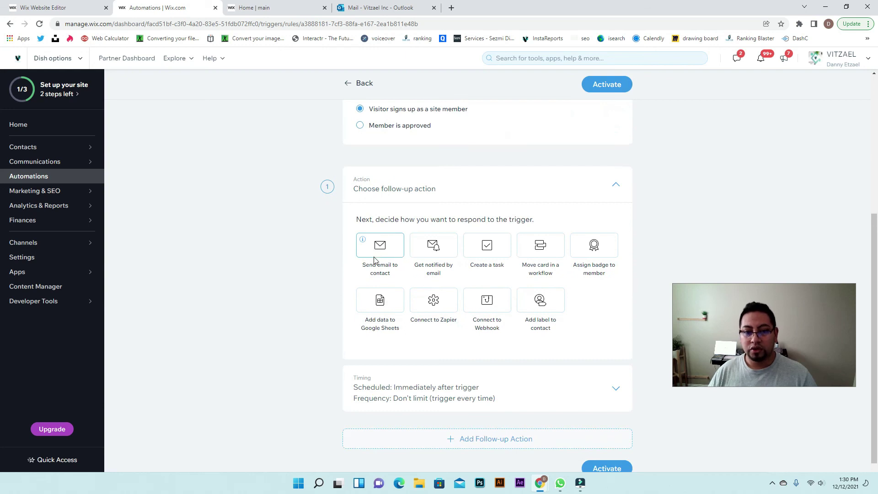
click(379, 250)
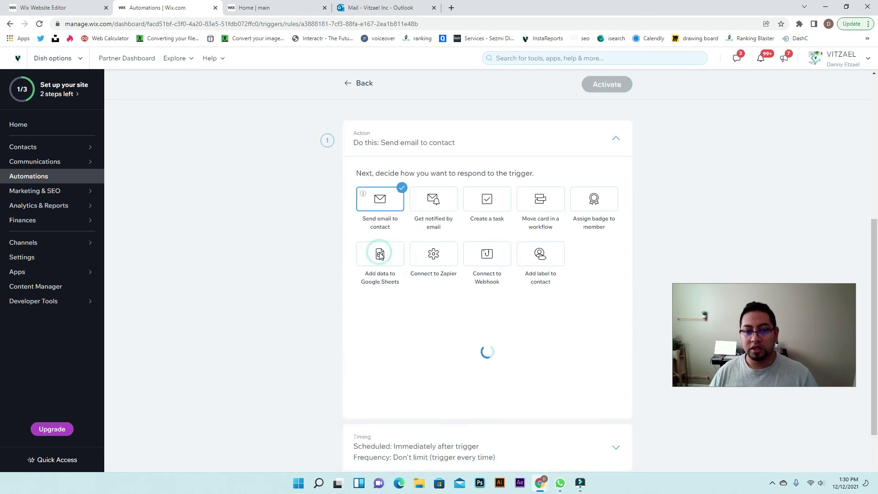
Try the Get notified and Send email actions, then leave the editor discarding the new member draft
click(450, 124)
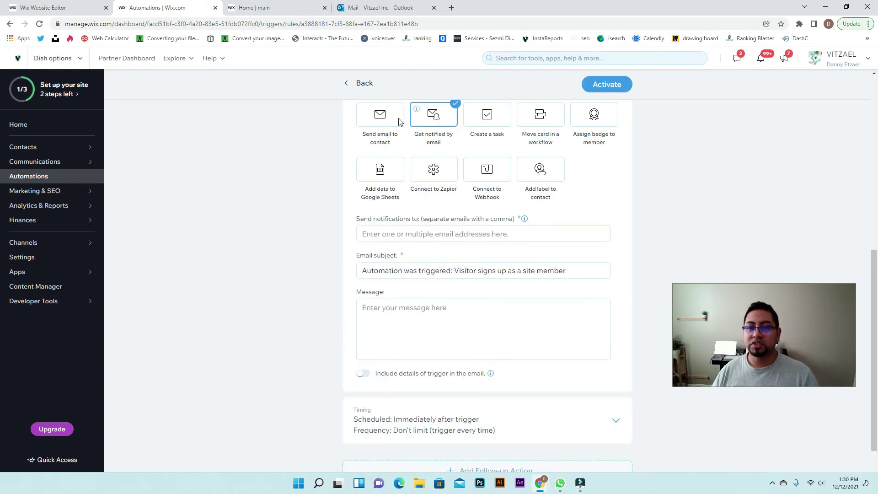
scroll(427, 221, up, 1)
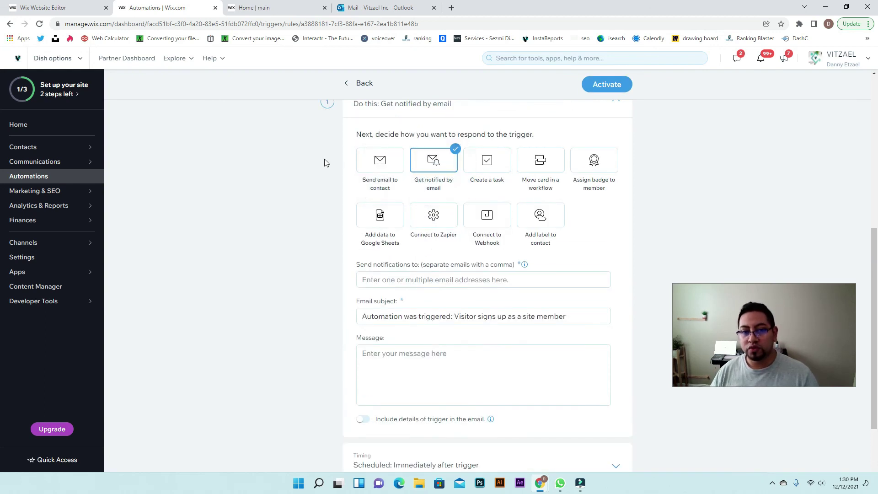
click(378, 170)
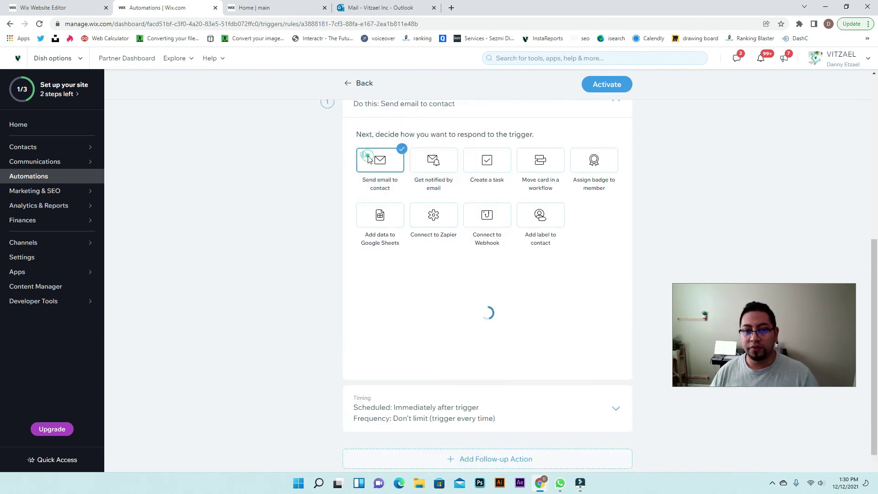
click(443, 168)
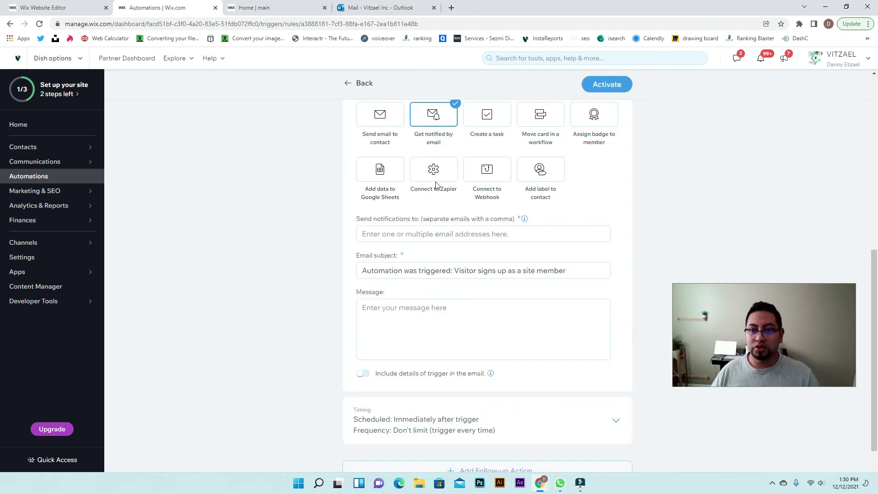
scroll(435, 308, up, 8)
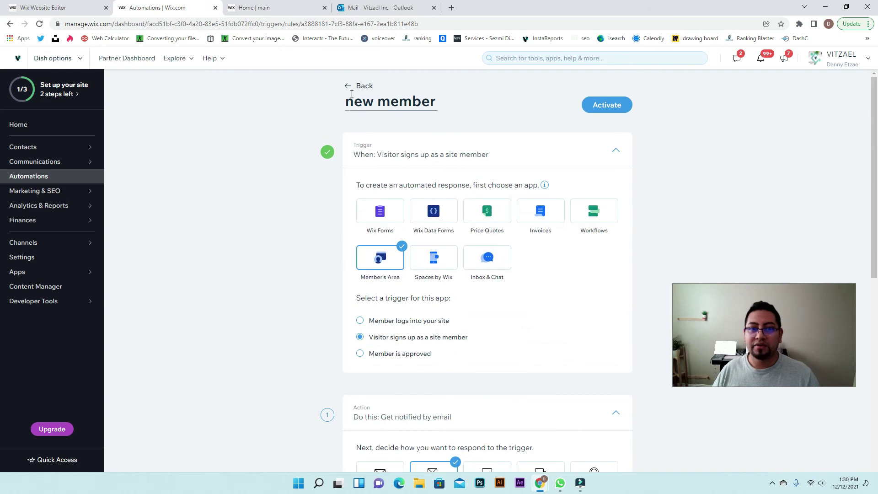
click(353, 88)
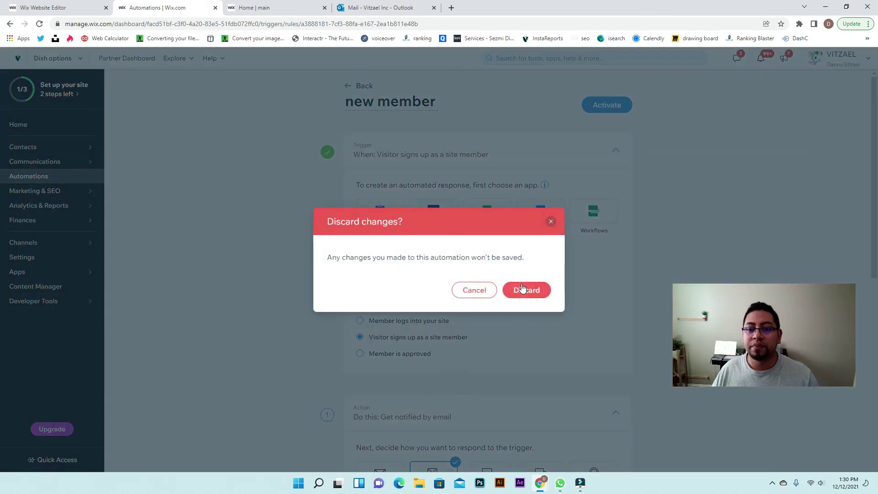
click(522, 288)
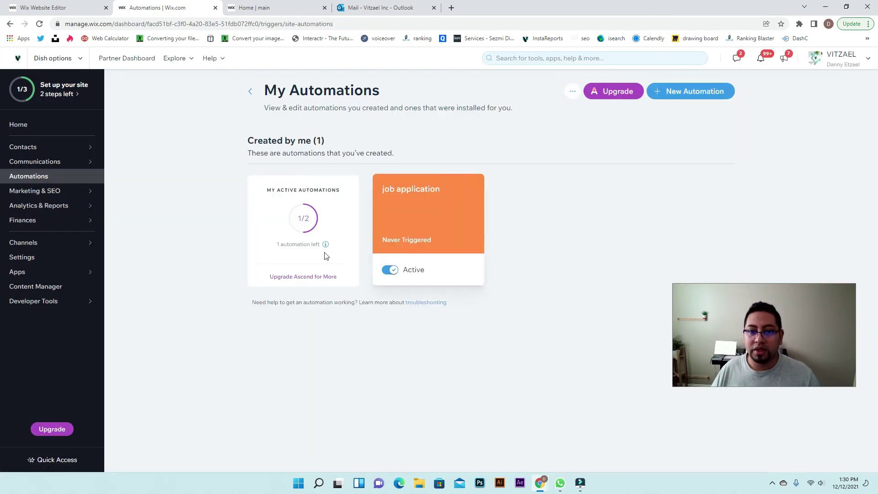
mouse_move(624, 94)
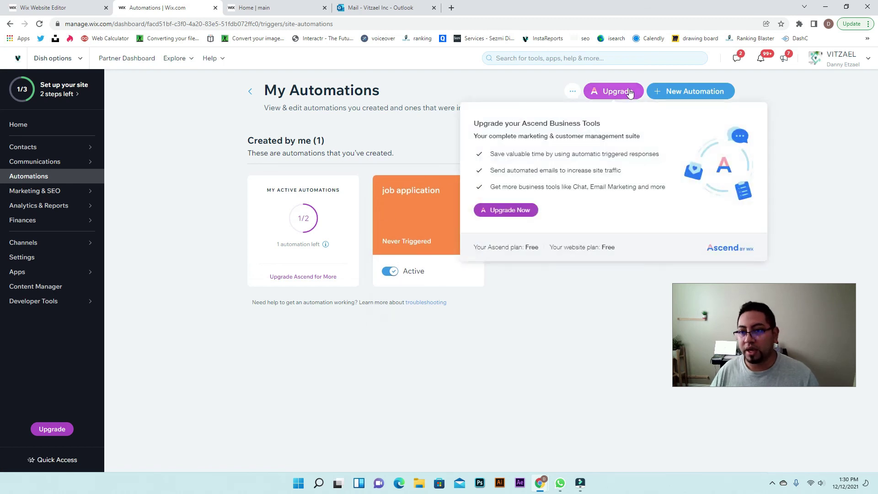